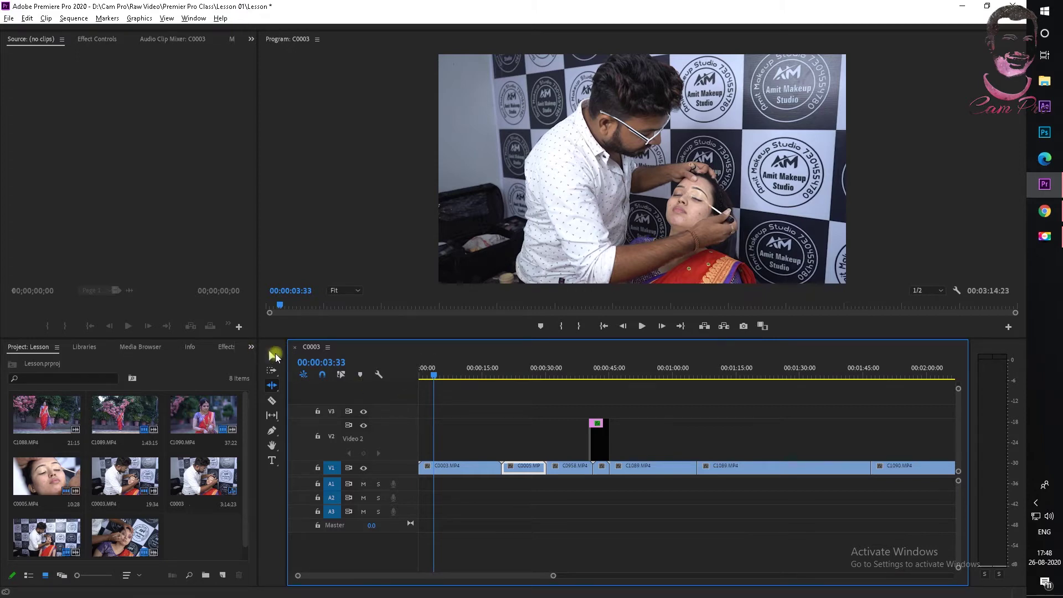
- Go through the Selection and Track Select tools and activate the Rolling Edit tool
{"action": "left_click", "coordinate": [275, 355]}
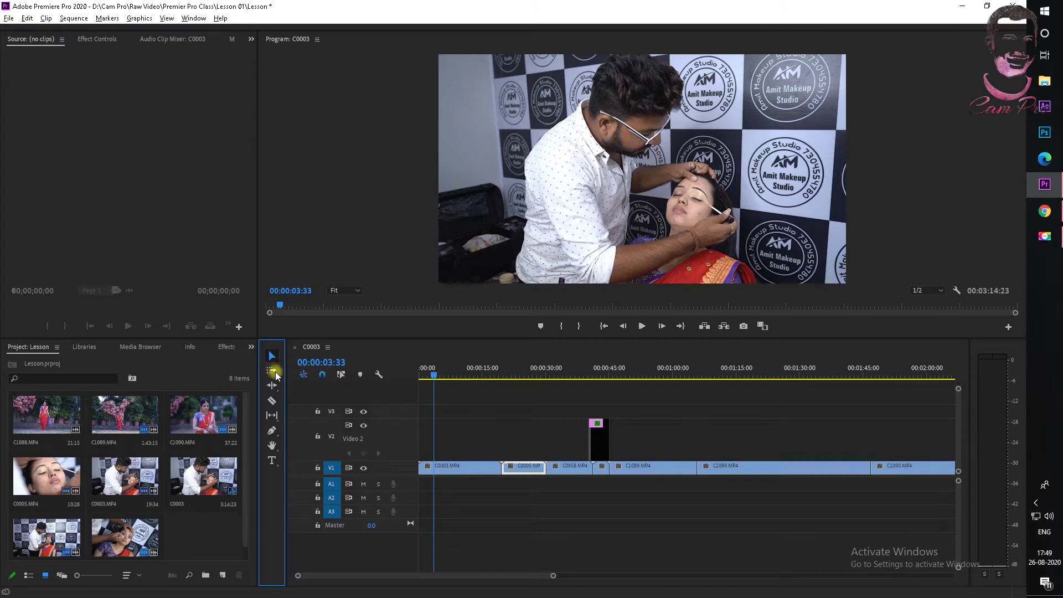
{"action": "left_click", "coordinate": [273, 371]}
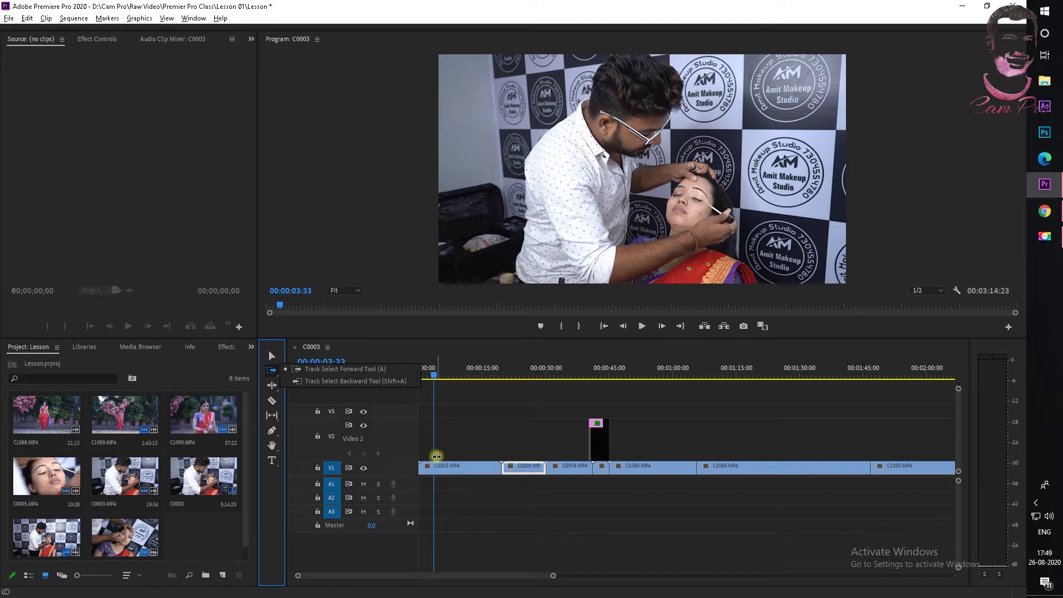
{"action": "left_click", "coordinate": [367, 381]}
{"action": "left_click", "coordinate": [271, 386]}
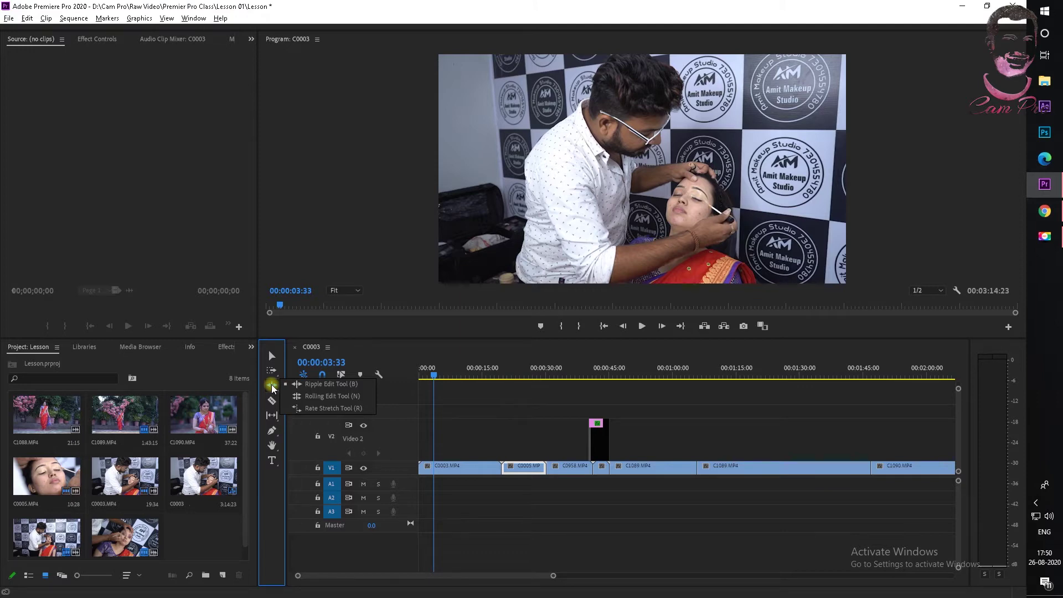
{"action": "left_click", "coordinate": [324, 398]}
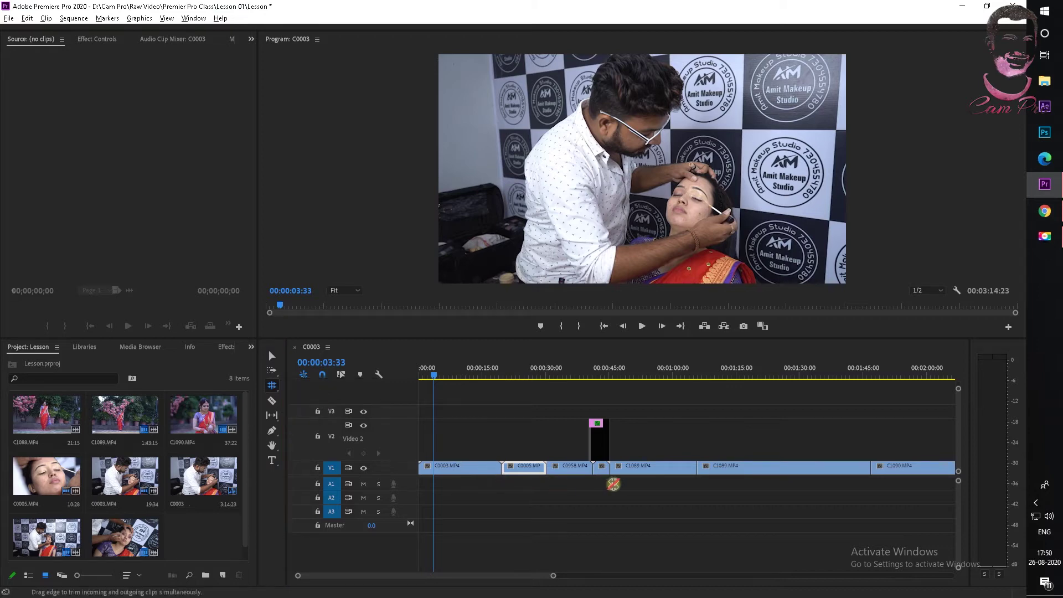
- Preview the outdoor footage on V1 around the cut near 00:01:06 and the cut into the first C1090.MP4 clip
{"action": "left_click", "coordinate": [701, 373]}
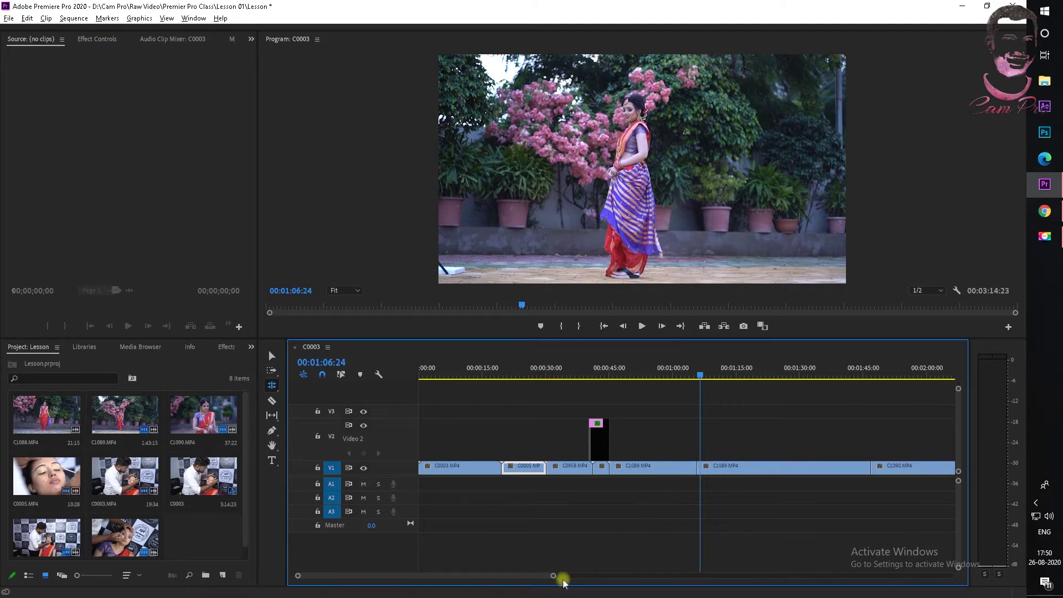
{"action": "left_click_drag", "start_coordinate": [553, 575], "coordinate": [672, 576]}
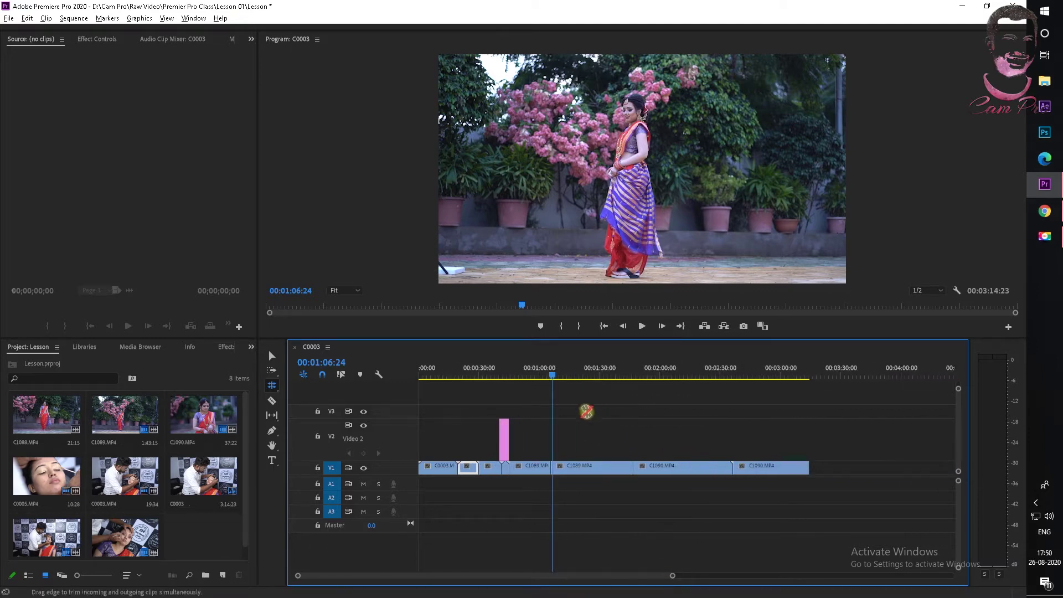
{"action": "left_click", "coordinate": [560, 377]}
{"action": "left_click_drag", "start_coordinate": [564, 377], "coordinate": [578, 397]}
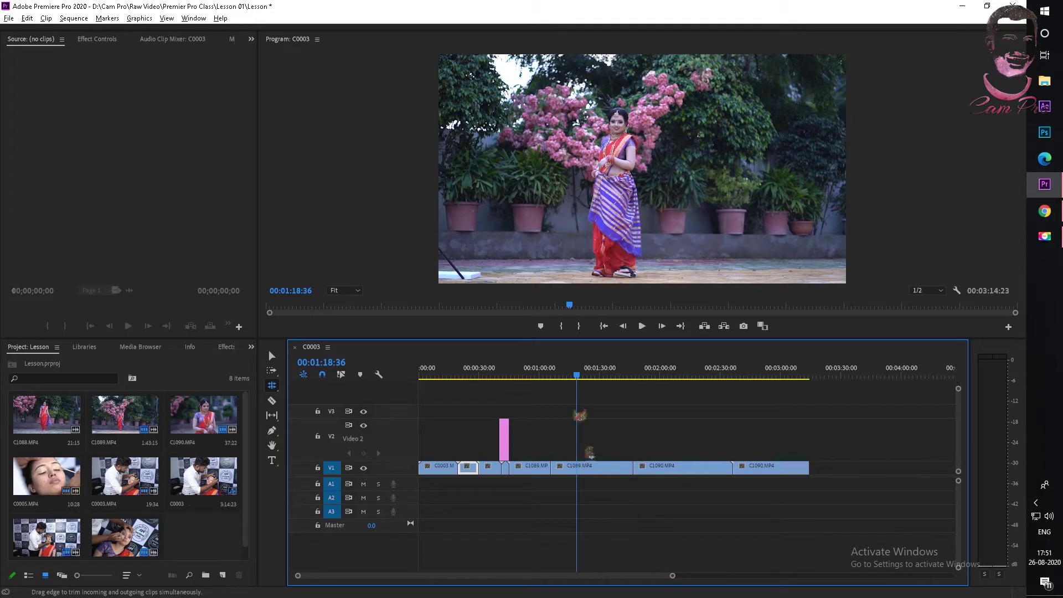
{"action": "left_click_drag", "start_coordinate": [575, 374], "coordinate": [552, 377]}
{"action": "key", "text": "space"}
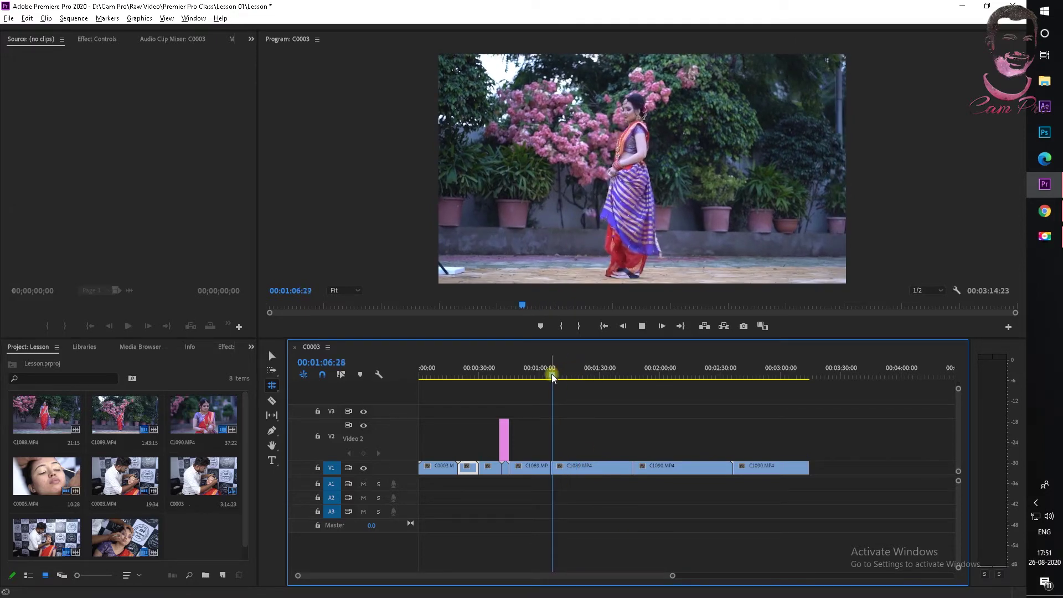
{"action": "left_click", "coordinate": [525, 375]}
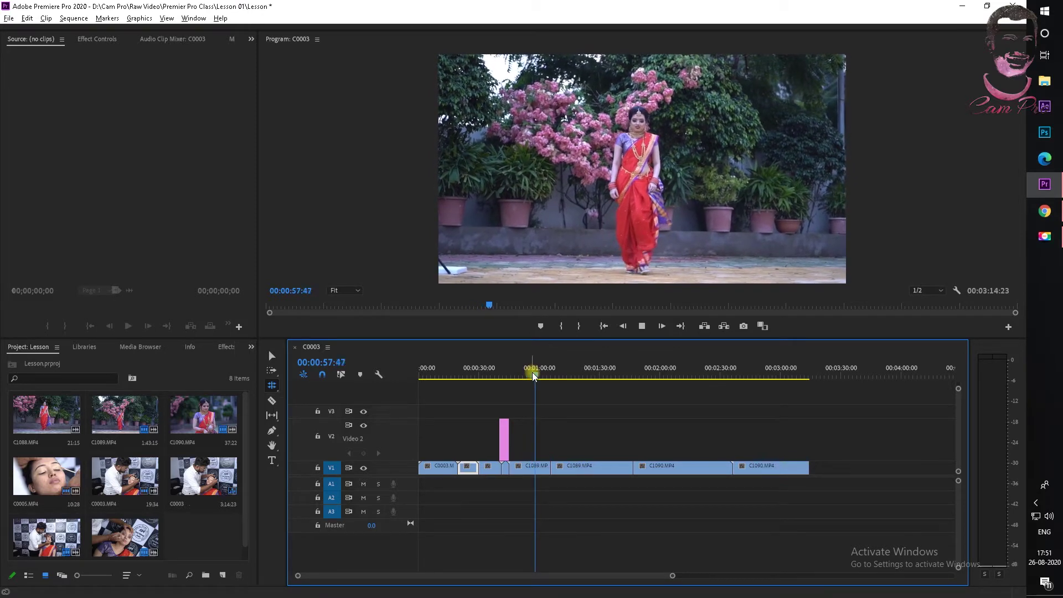
{"action": "left_click_drag", "start_coordinate": [533, 376], "coordinate": [545, 376]}
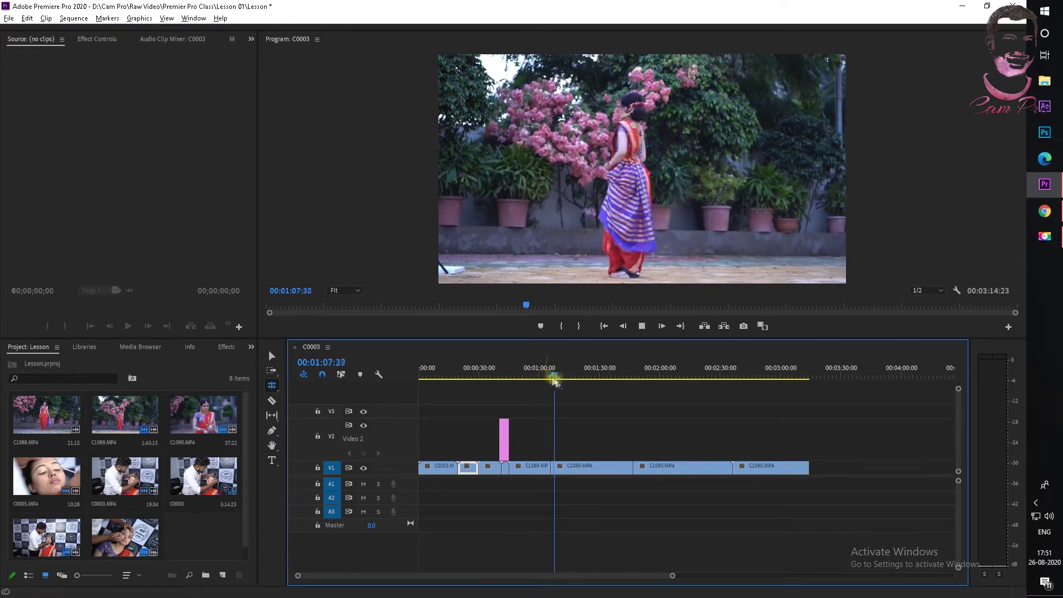
{"action": "left_click_drag", "start_coordinate": [559, 377], "coordinate": [636, 380]}
{"action": "key", "text": "space"}
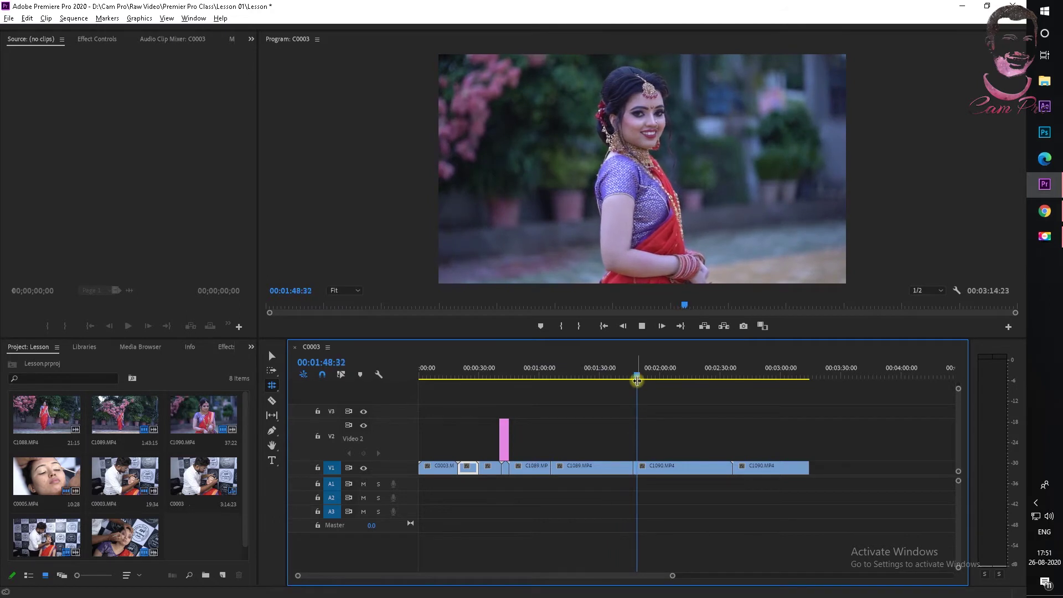
- Split the C1089.MP4 clip on V1 at 00:01:22:43, delete its remainder and move the adjacent C1090.MP4 clip up against the cut
{"action": "mouse_move", "coordinate": [636, 375]}
{"action": "left_mouse_down"}
{"action": "mouse_move", "coordinate": [691, 380]}
{"action": "mouse_move", "coordinate": [620, 381]}
{"action": "left_mouse_up"}
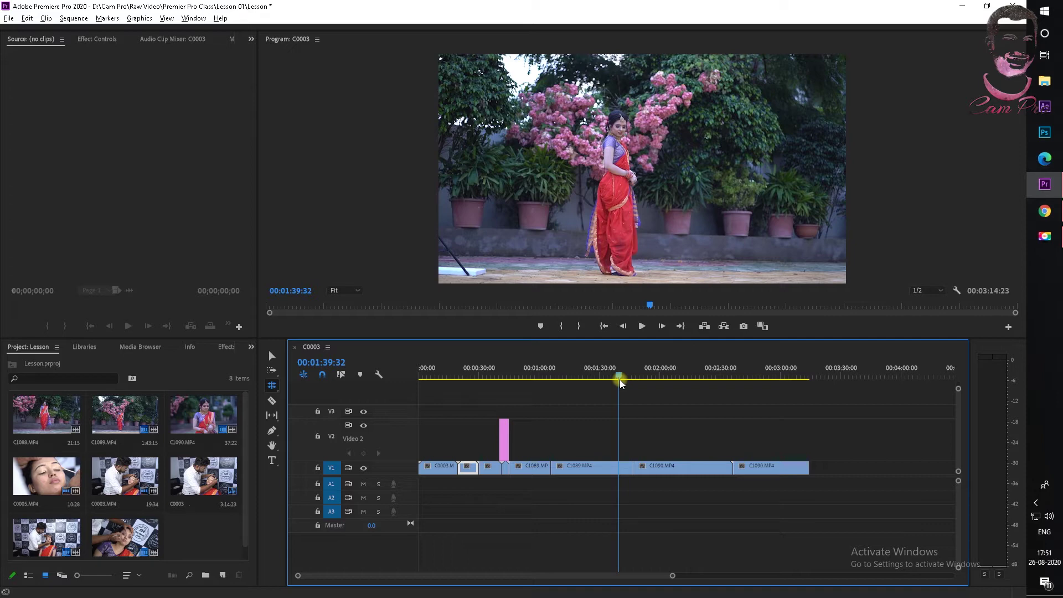
{"action": "key", "text": "c"}
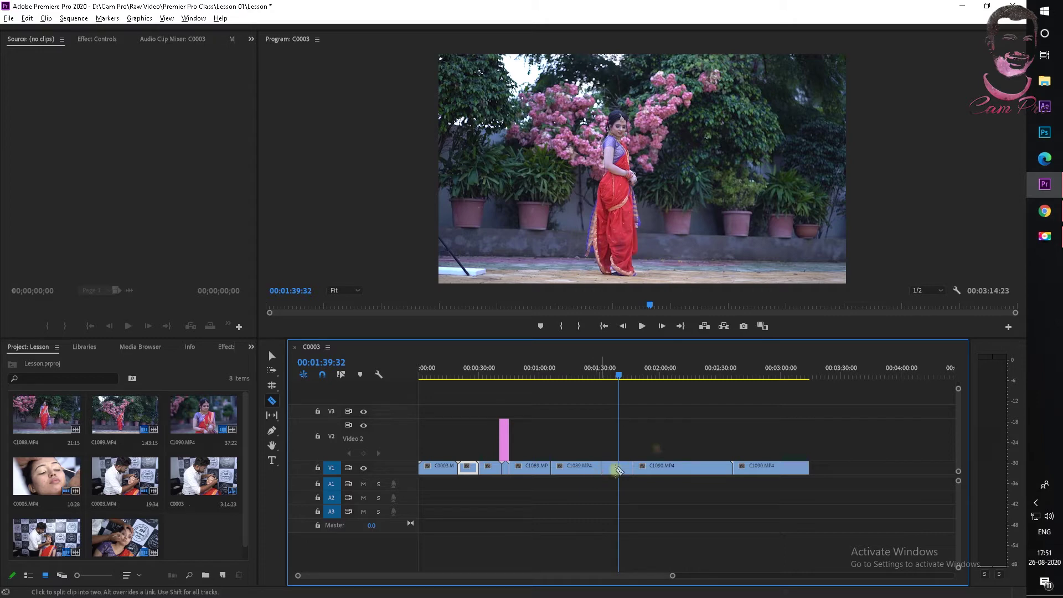
{"action": "left_click_drag", "start_coordinate": [618, 374], "coordinate": [586, 380]}
{"action": "left_click", "coordinate": [587, 470]}
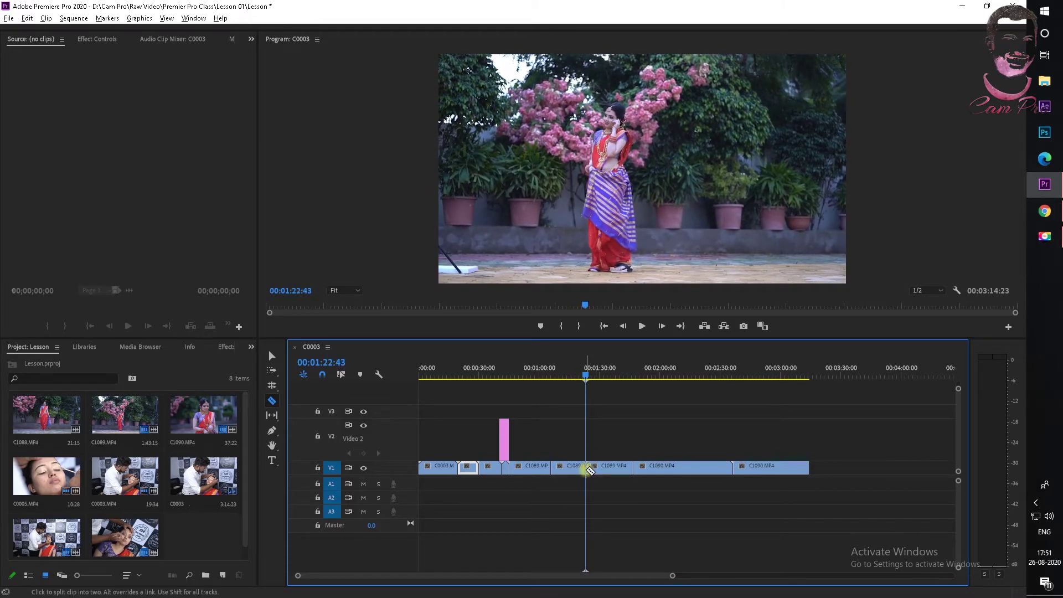
{"action": "key", "text": "v"}
{"action": "left_click", "coordinate": [606, 470]}
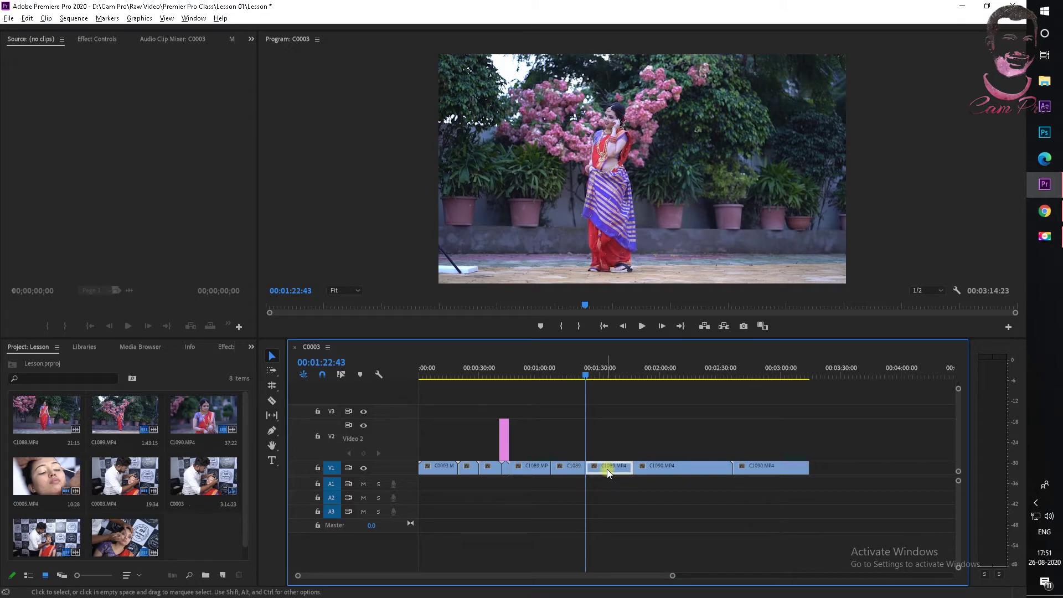
{"action": "key", "text": "Delete"}
{"action": "left_click_drag", "start_coordinate": [643, 470], "coordinate": [613, 467]}
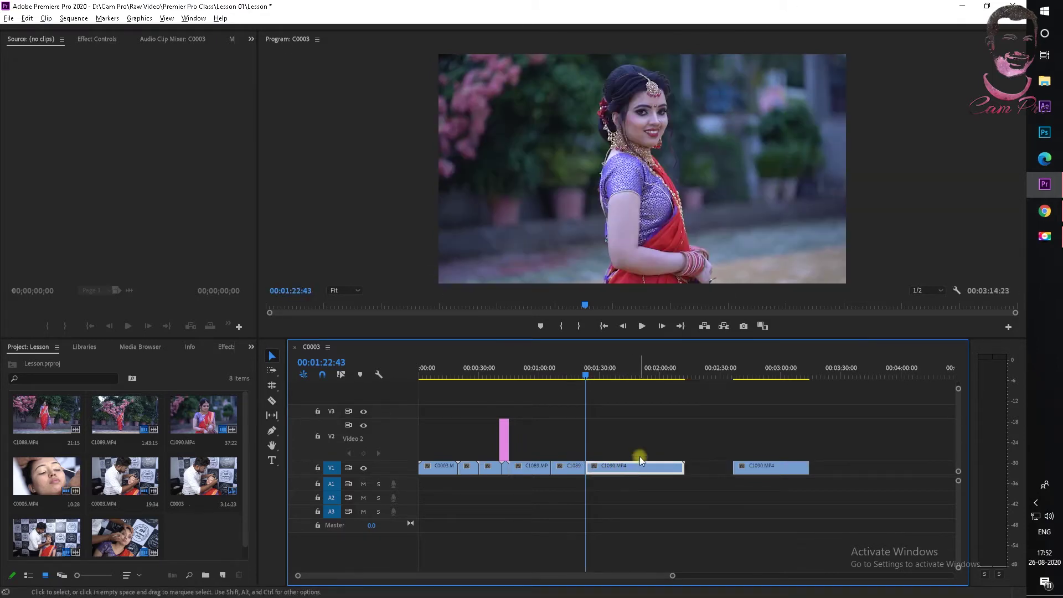
- Split the moved C1090.MP4 clip at 00:01:31:20, delete its opening part and close the gap before the remainder
{"action": "left_click_drag", "start_coordinate": [586, 371], "coordinate": [603, 376]}
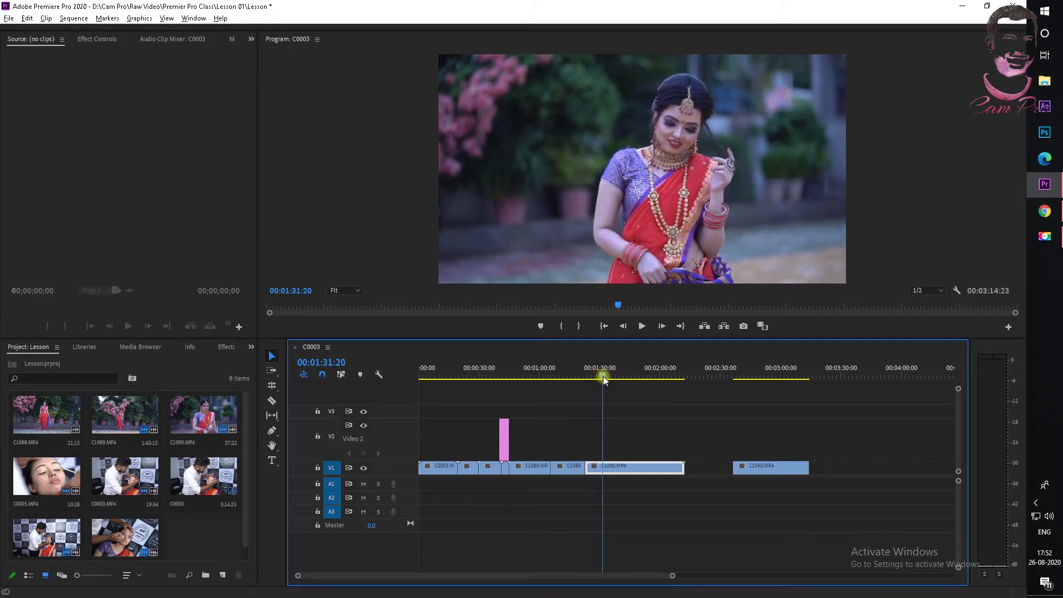
{"action": "key", "text": "c"}
{"action": "left_click", "coordinate": [603, 468]}
{"action": "key", "text": "v"}
{"action": "key", "text": "Delete"}
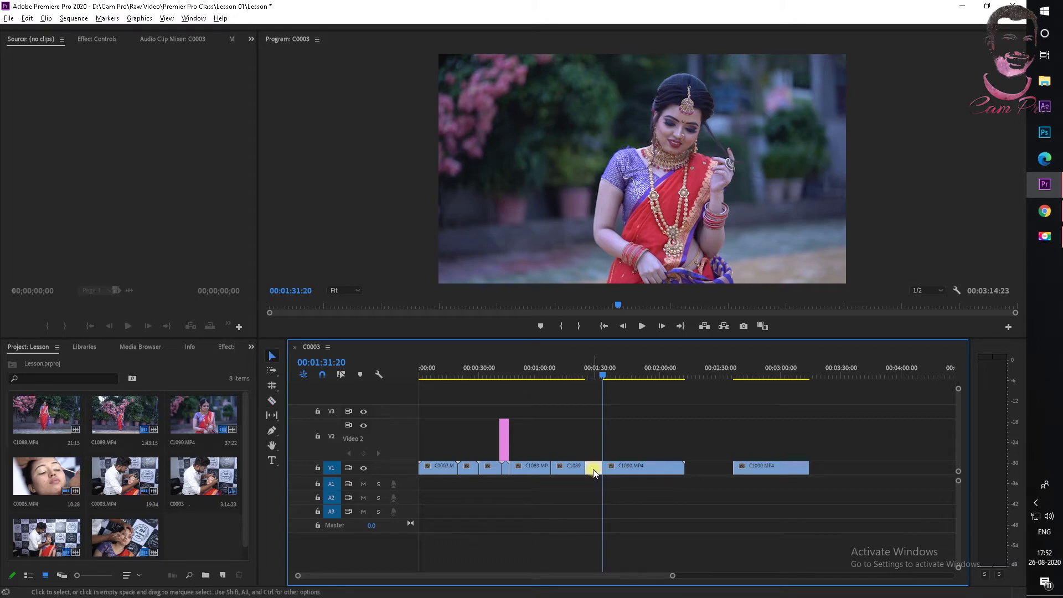
{"action": "left_click_drag", "start_coordinate": [613, 466], "coordinate": [595, 466]}
- Play the sequence across the edited cut from C1089.MP4 into C1090.MP4
{"action": "left_click", "coordinate": [578, 377]}
{"action": "key", "text": "space"}
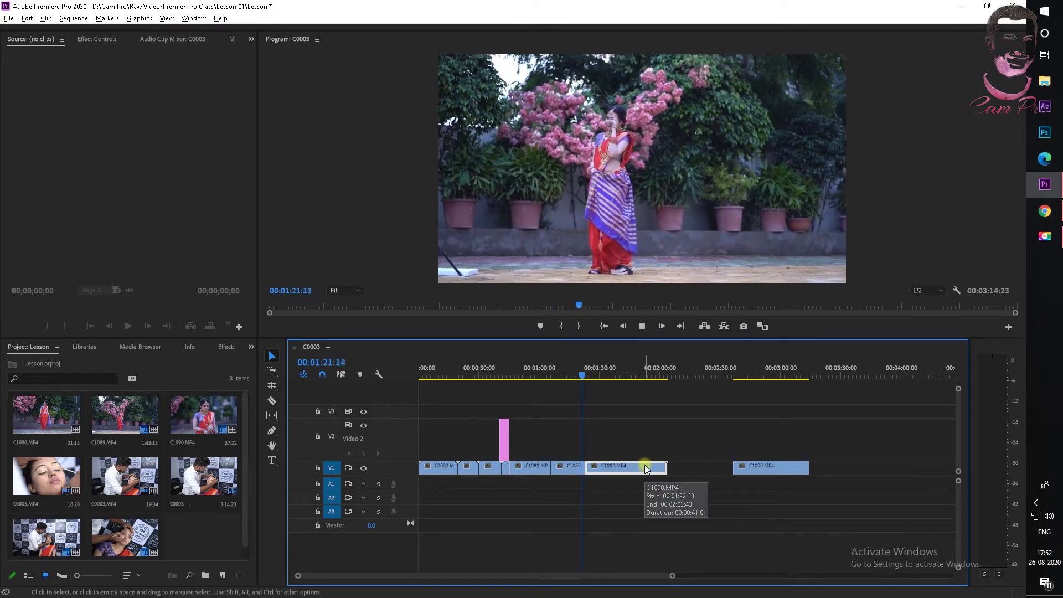
{"action": "key", "text": "space"}
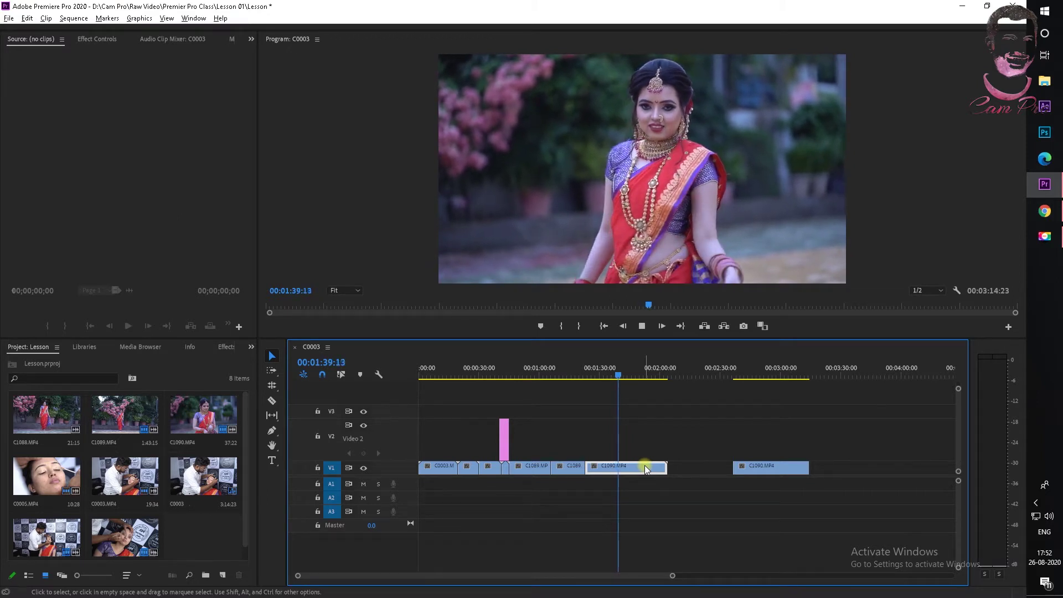
{"action": "key", "text": "space"}
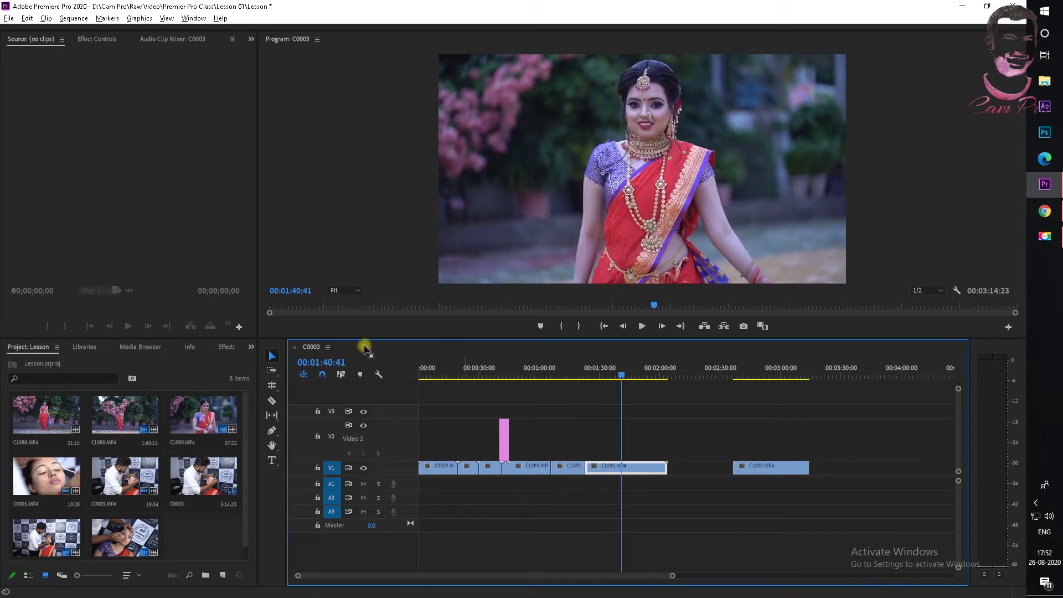
- Reactivate the Rolling Edit tool and undo the splits, deletions and clip moves made on C1089.MP4 and C1090.MP4
{"action": "left_click", "coordinate": [275, 388]}
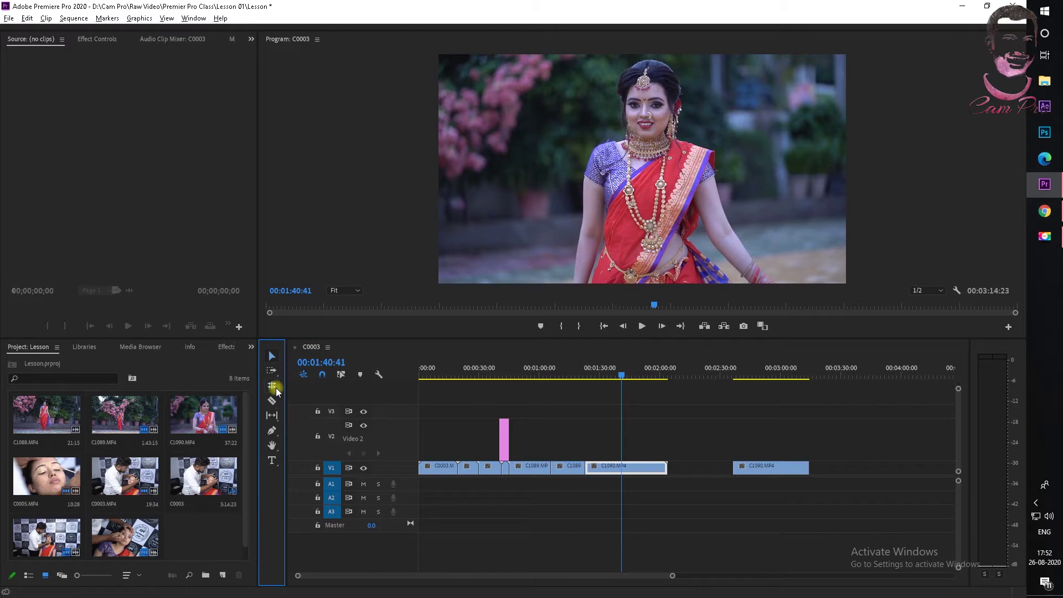
{"action": "left_click_drag", "start_coordinate": [276, 392], "coordinate": [312, 401]}
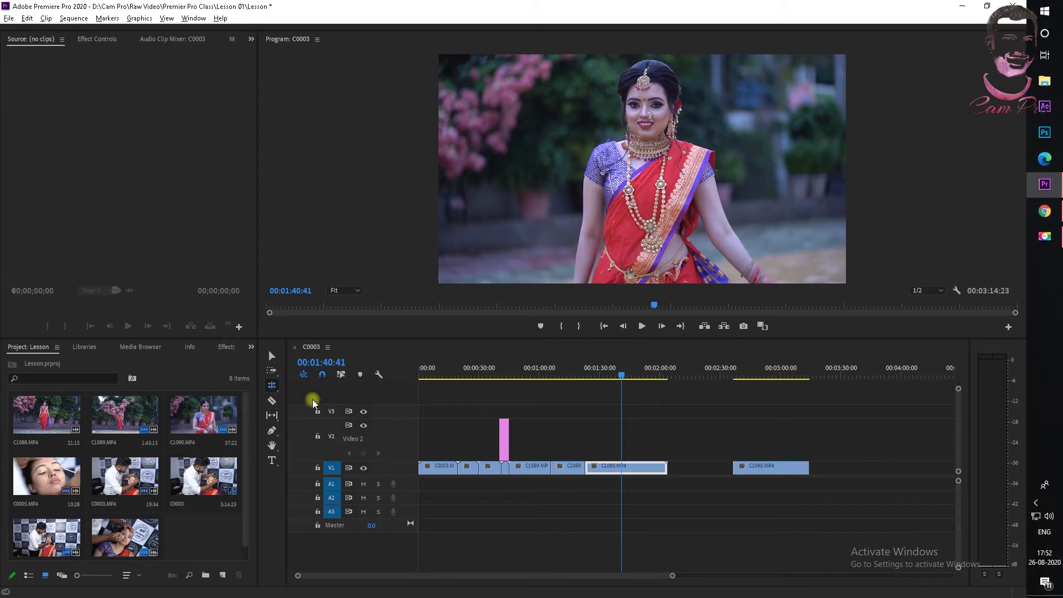
{"action": "key", "text": "ctrl+z"}
{"action": "key", "text": "ctrl+z"}
{"action": "key", "text": "ctrl+z"}
{"action": "key", "text": "ctrl+z"}
{"action": "key", "text": "ctrl+z"}
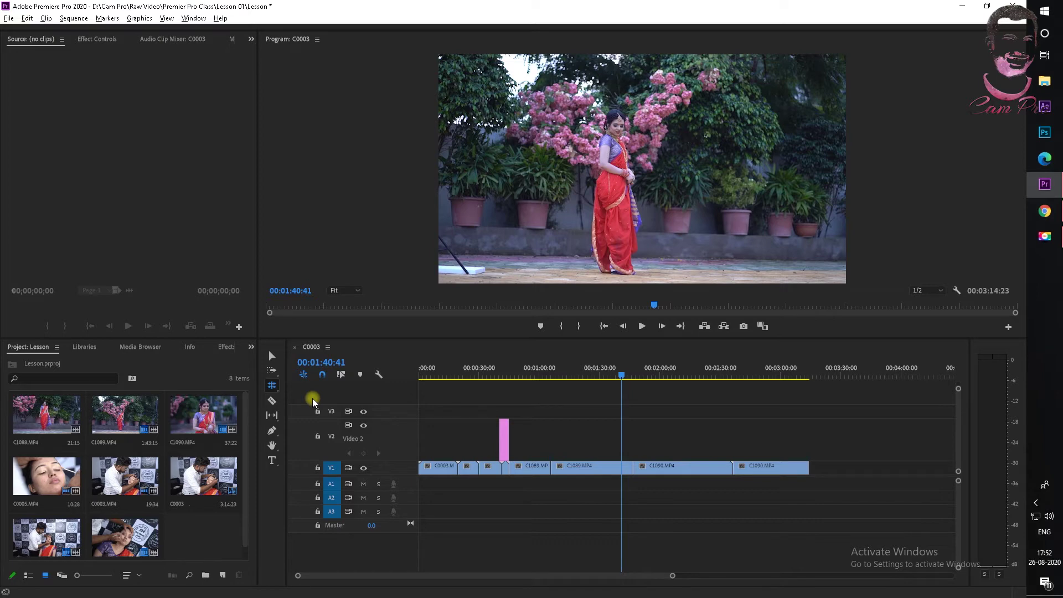
- Try rolling the cut between C1089.MP4 and C1090.MP4 slightly earlier, undo it and select the C1089.MP4 clip
{"action": "left_click_drag", "start_coordinate": [633, 469], "coordinate": [628, 468]}
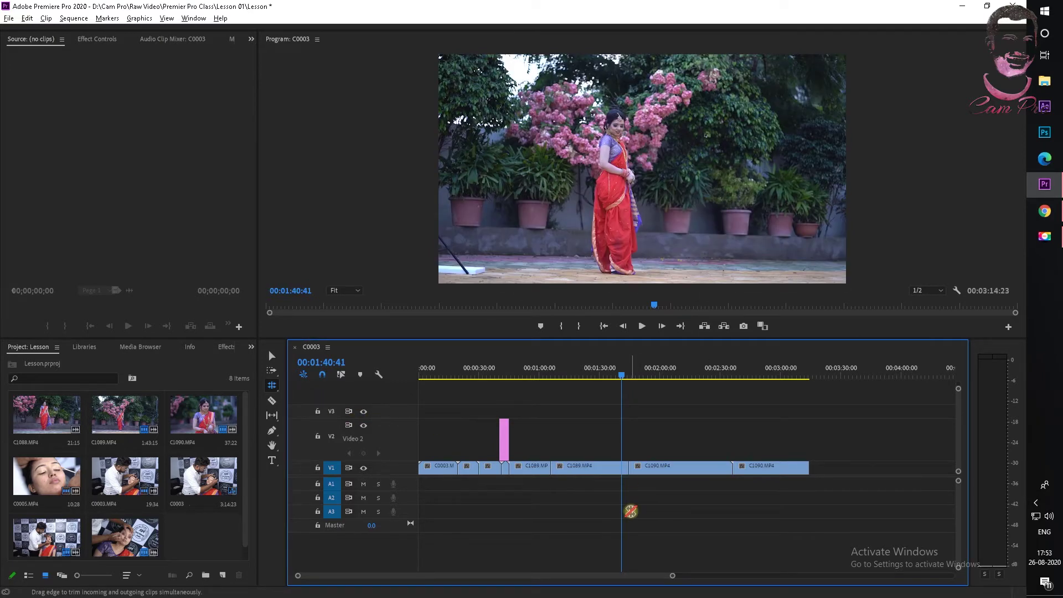
{"action": "key", "text": "ctrl+z"}
{"action": "key", "text": "v"}
{"action": "left_click", "coordinate": [609, 470]}
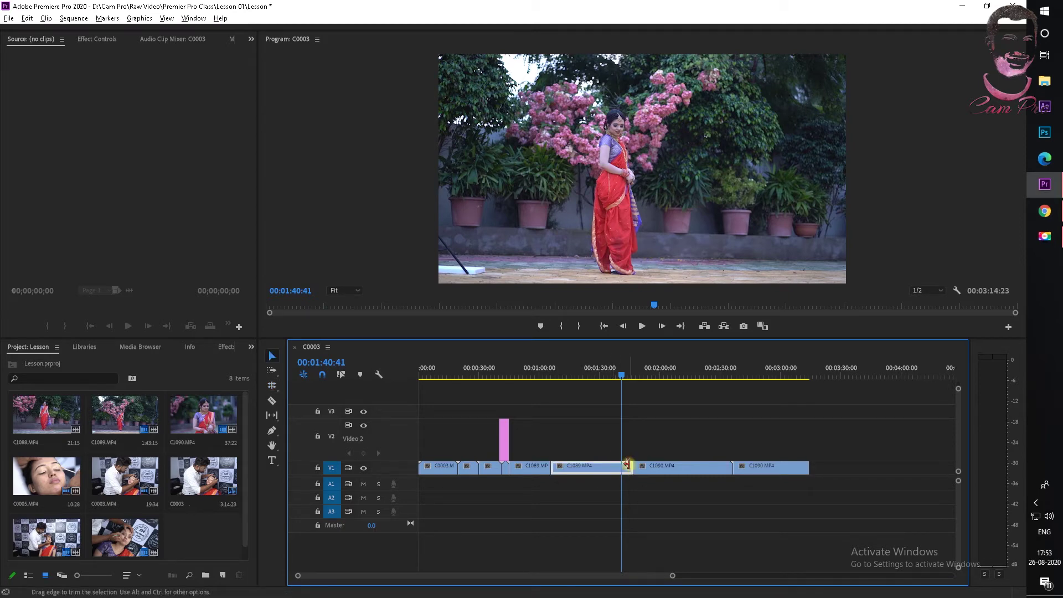
- Use the Rolling Edit tool to try moving the C1089.MP4–C1090.MP4 cut about 15 seconds earlier, and bring it back to its original position
{"action": "left_click", "coordinate": [271, 385]}
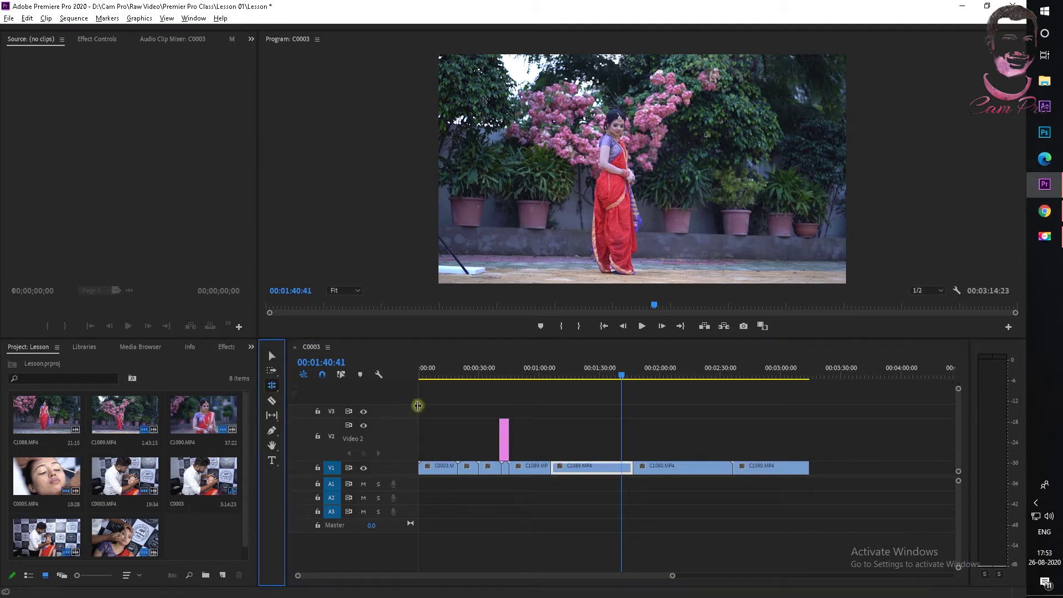
{"action": "left_click_drag", "start_coordinate": [631, 469], "coordinate": [601, 468]}
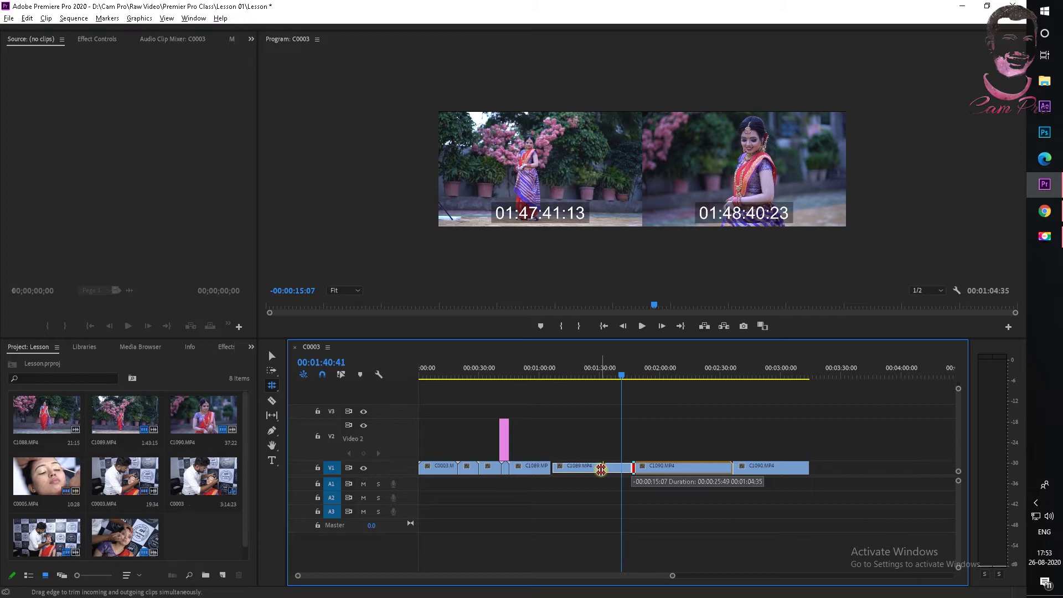
{"action": "left_click_drag", "start_coordinate": [600, 469], "coordinate": [631, 473]}
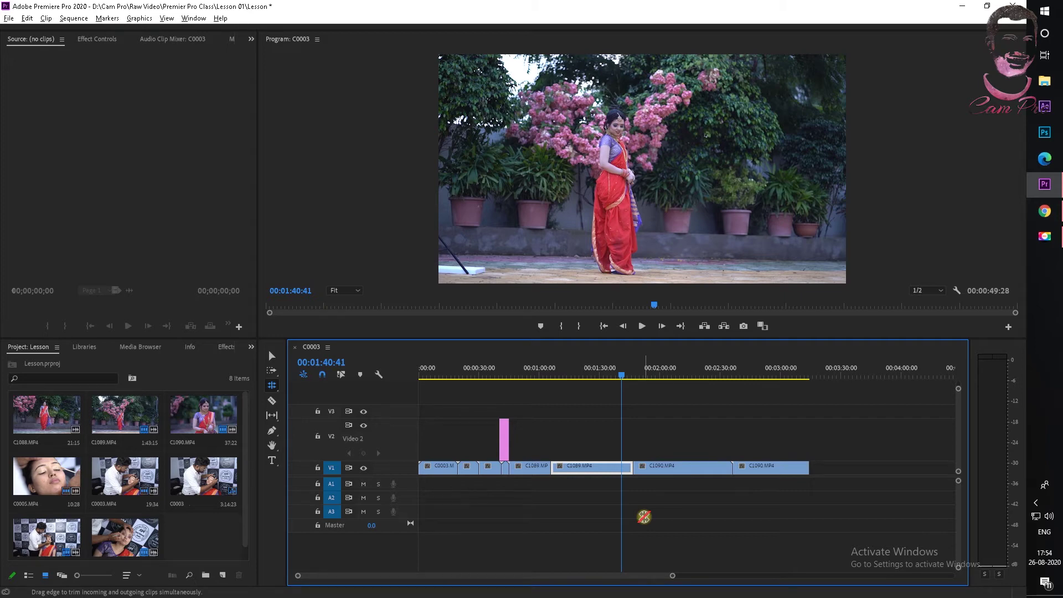
- Activate the Rate Stretch tool in place of the Rolling Edit tool
{"action": "left_click", "coordinate": [275, 391]}
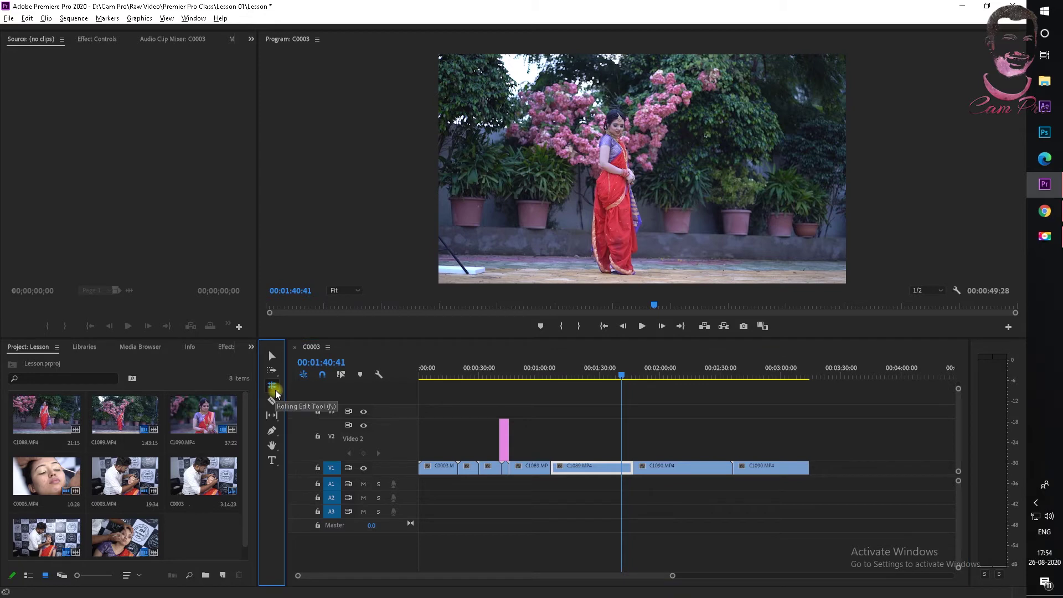
{"action": "left_click", "coordinate": [276, 390]}
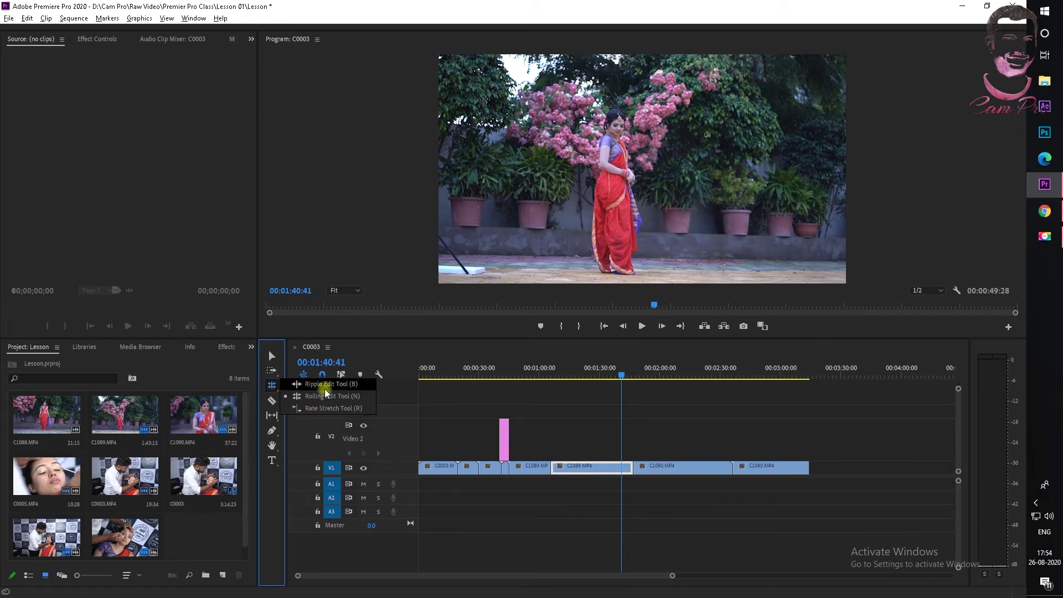
{"action": "left_click", "coordinate": [350, 408]}
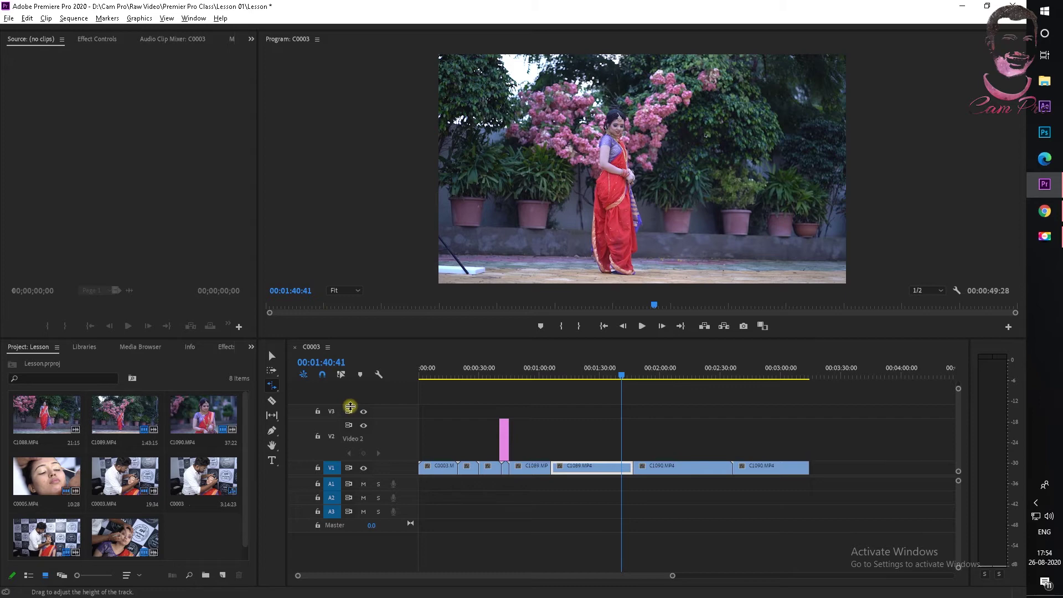
- Switch back to the Selection tool and play the sequence from its start
{"action": "key", "text": "v"}
{"action": "left_click", "coordinate": [444, 378]}
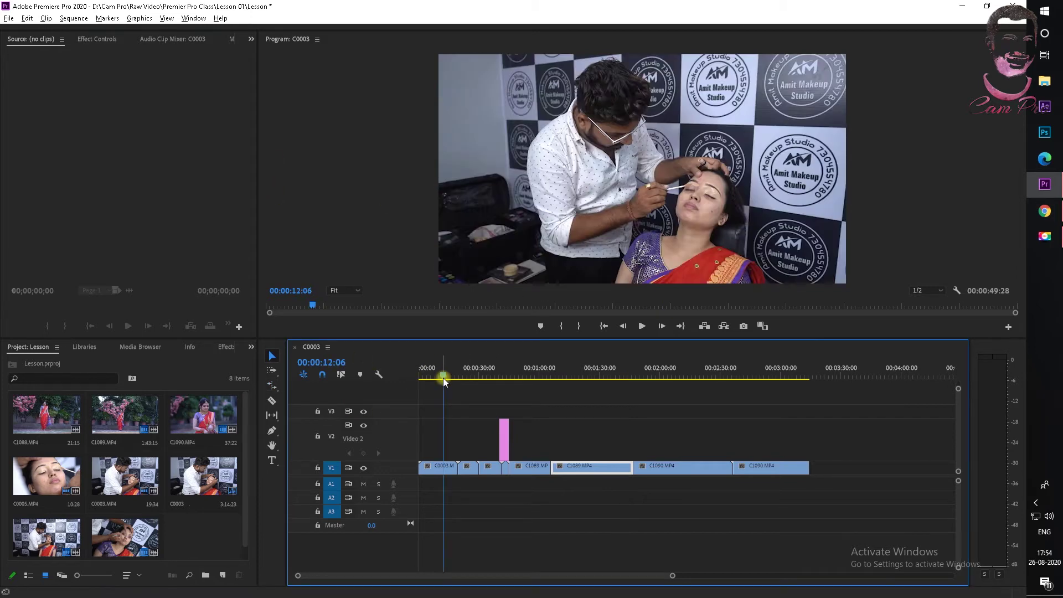
{"action": "key", "text": "Home"}
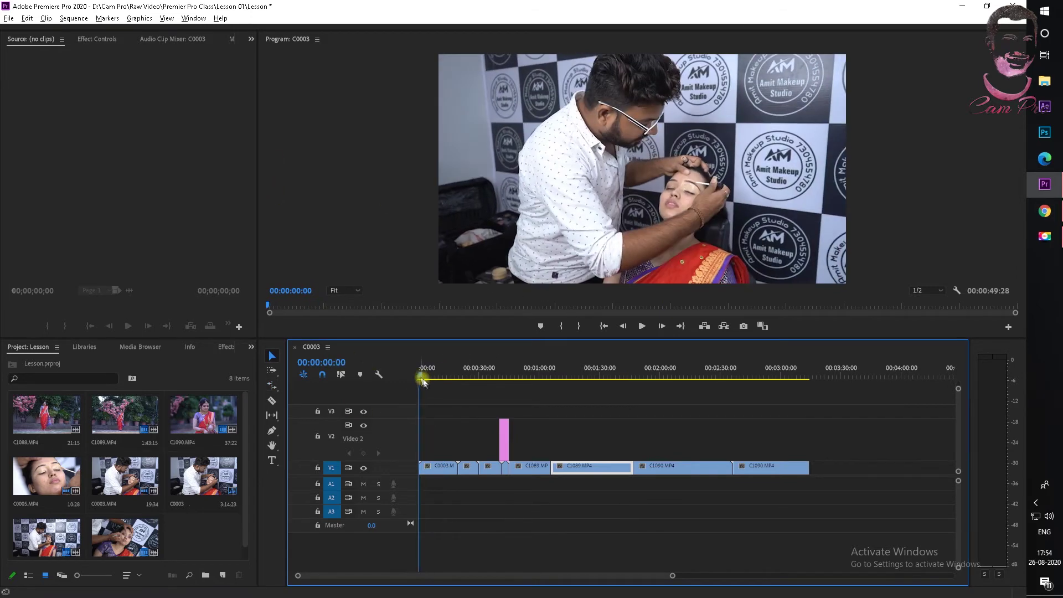
{"action": "key", "text": "space"}
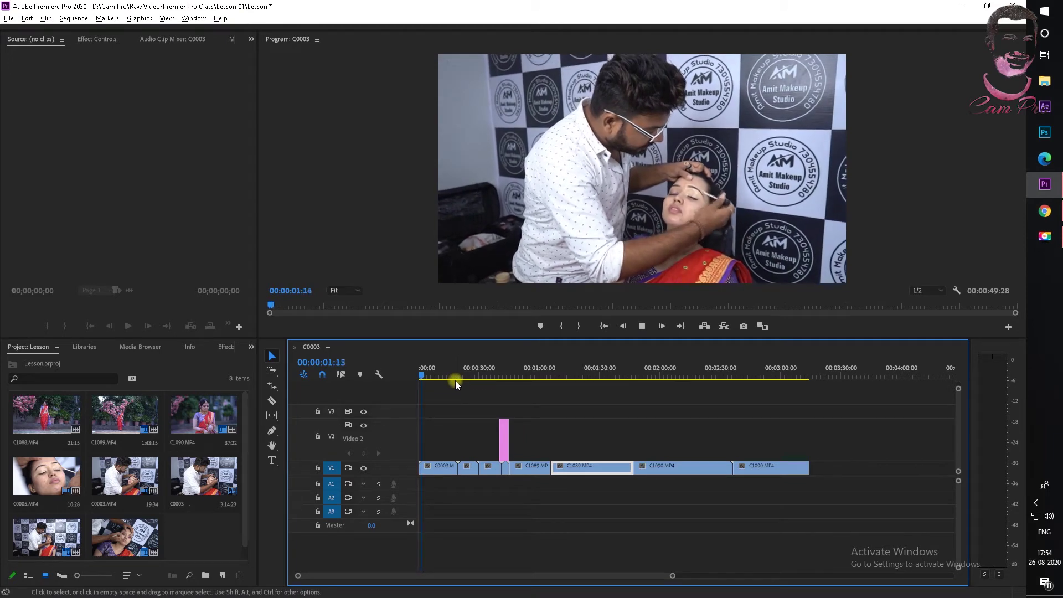
- Move the first C0003.MP4 clip from V1 up to V2 and stop the playback
{"action": "left_click", "coordinate": [445, 468]}
{"action": "left_click_drag", "start_coordinate": [446, 471], "coordinate": [447, 447]}
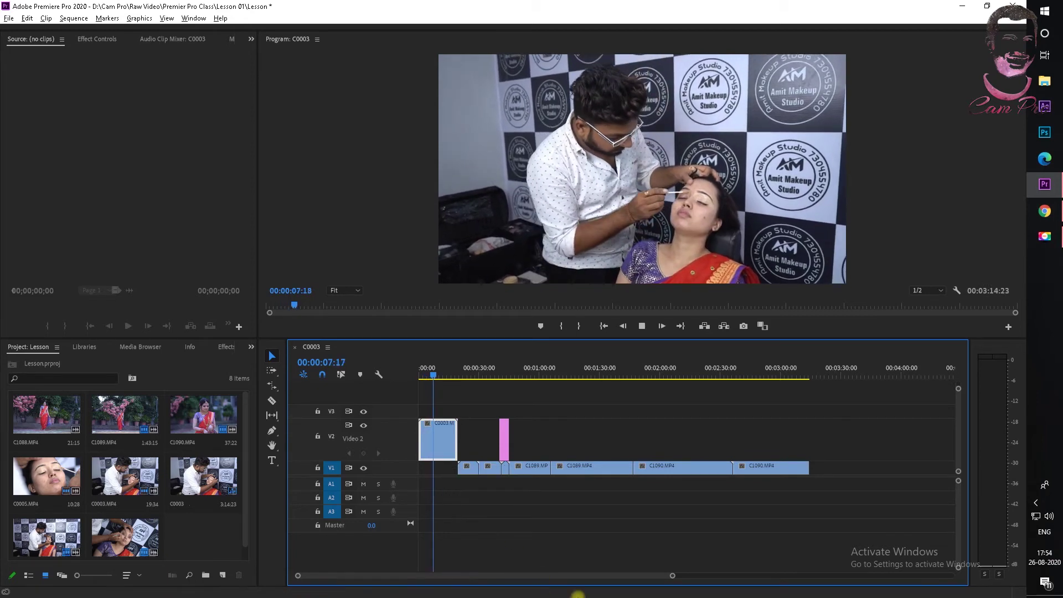
{"action": "left_click_drag", "start_coordinate": [672, 580], "coordinate": [565, 593]}
{"action": "key", "text": "space"}
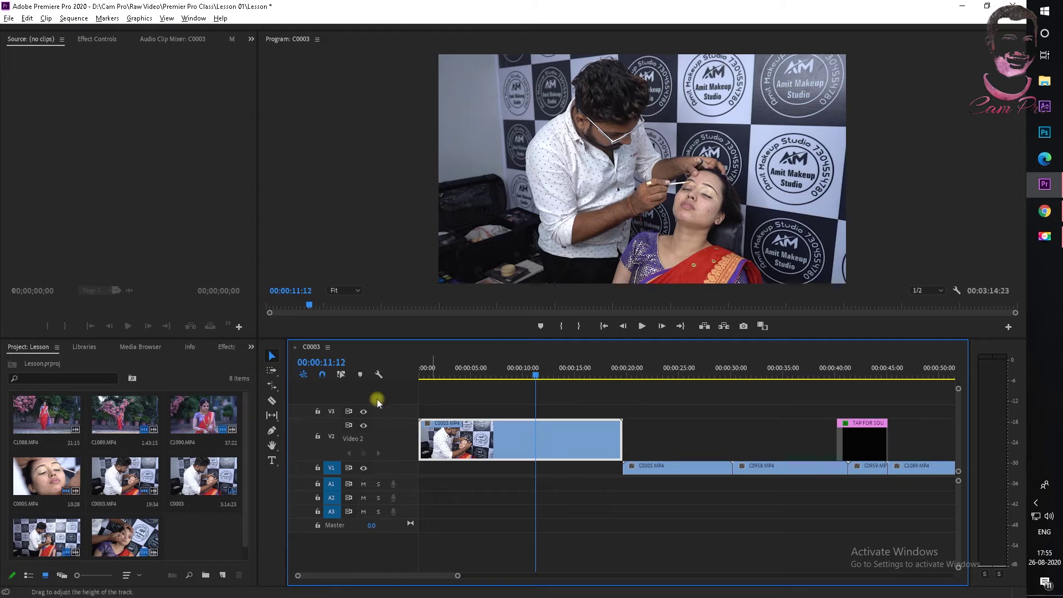
- Use the Rate Stretch tool to shorten the C0003.MP4 clip on V2 to about 10 seconds
{"action": "left_click", "coordinate": [274, 388]}
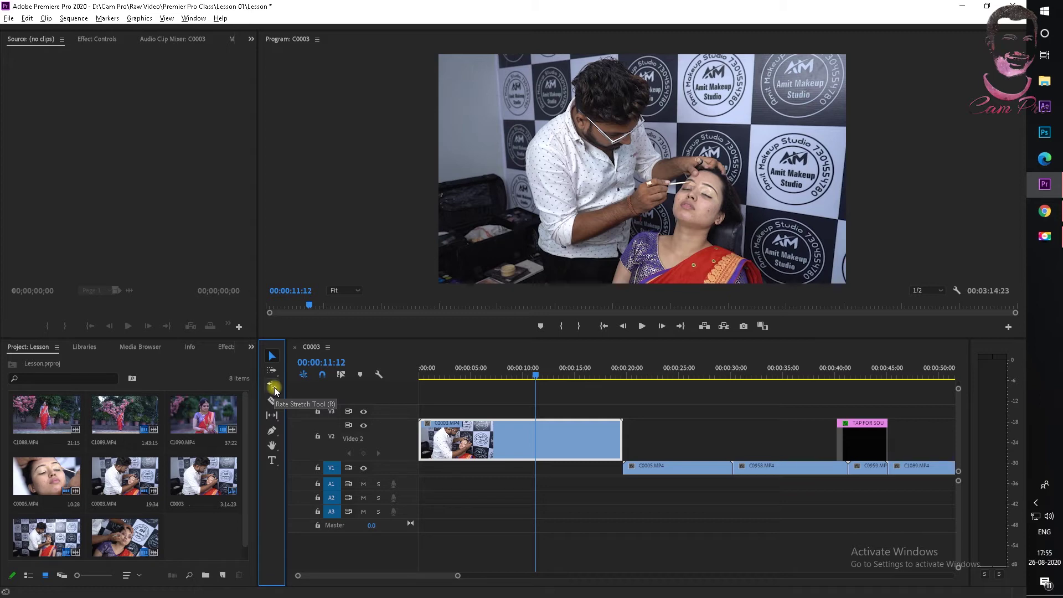
{"action": "left_click", "coordinate": [274, 389]}
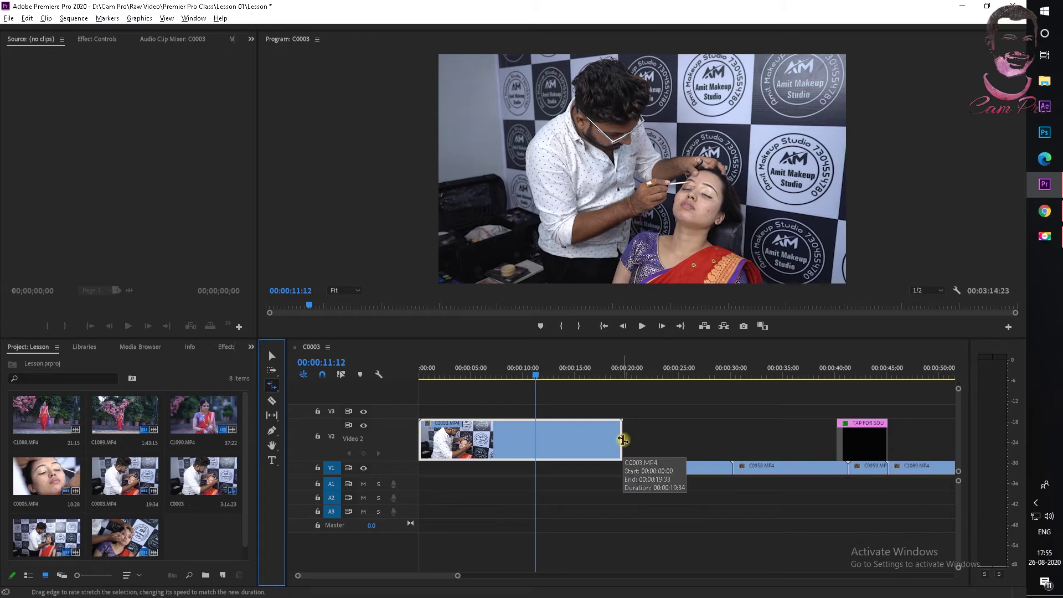
{"action": "left_click", "coordinate": [623, 439]}
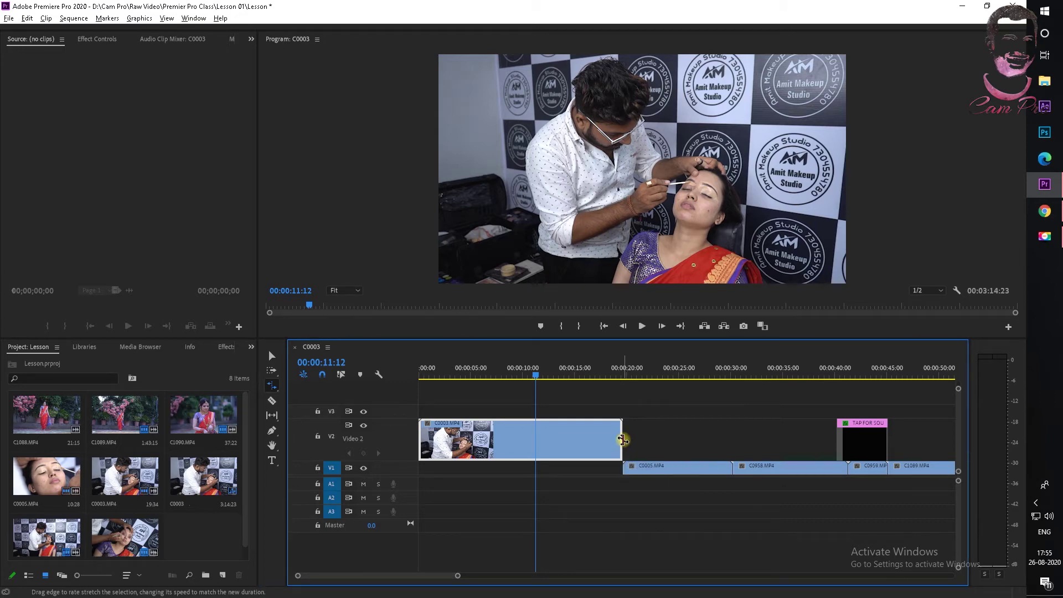
{"action": "left_click_drag", "start_coordinate": [623, 439], "coordinate": [608, 442]}
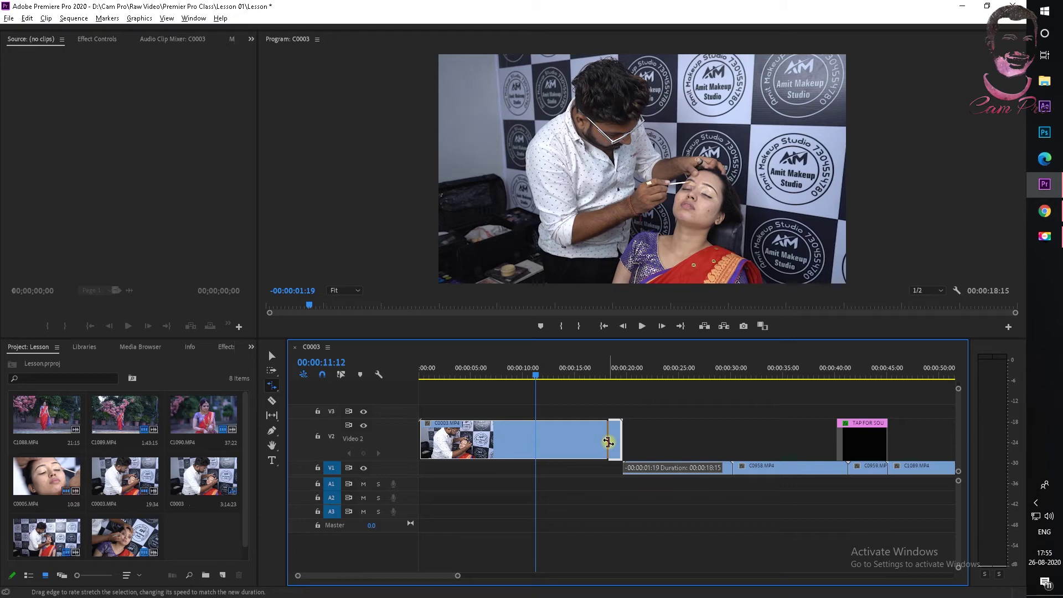
{"action": "left_click_drag", "start_coordinate": [608, 442], "coordinate": [523, 456]}
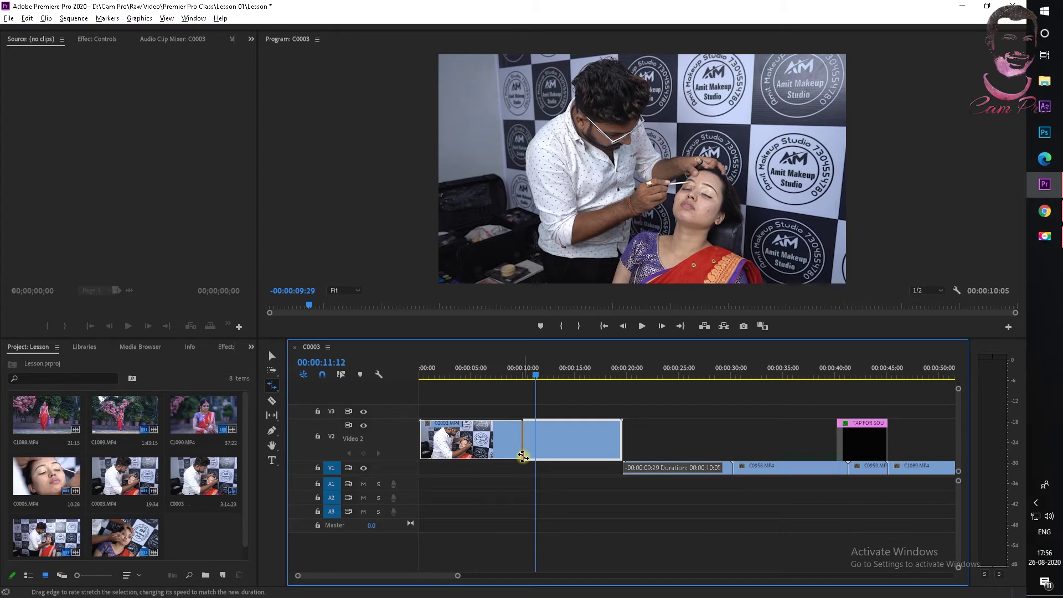
{"action": "left_click_drag", "start_coordinate": [523, 456], "coordinate": [523, 456]}
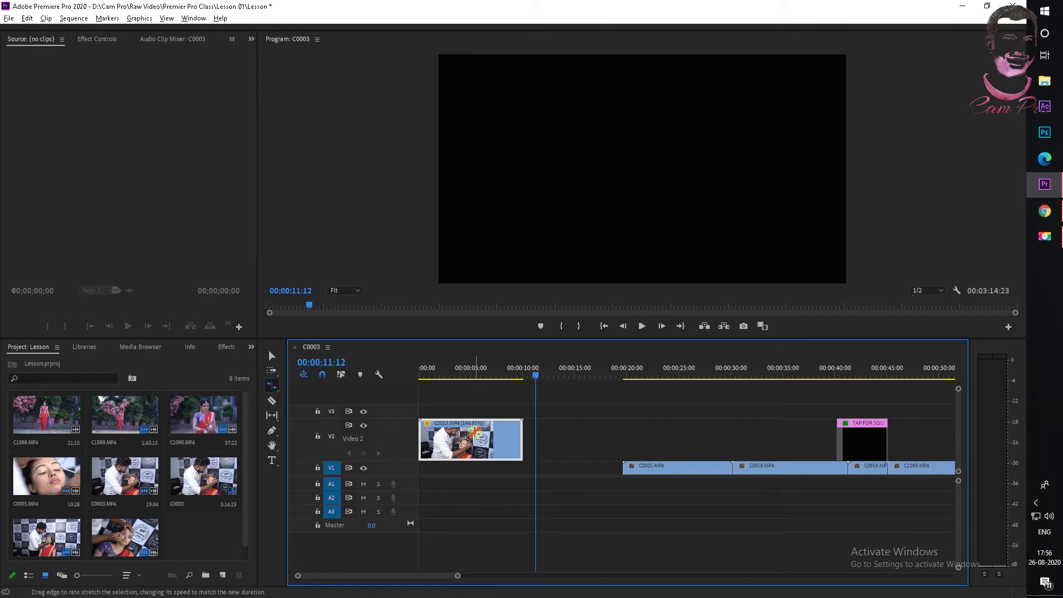
- Play the sped-up C0003.MP4 clip from the start of the sequence
{"action": "left_click_drag", "start_coordinate": [537, 375], "coordinate": [358, 376]}
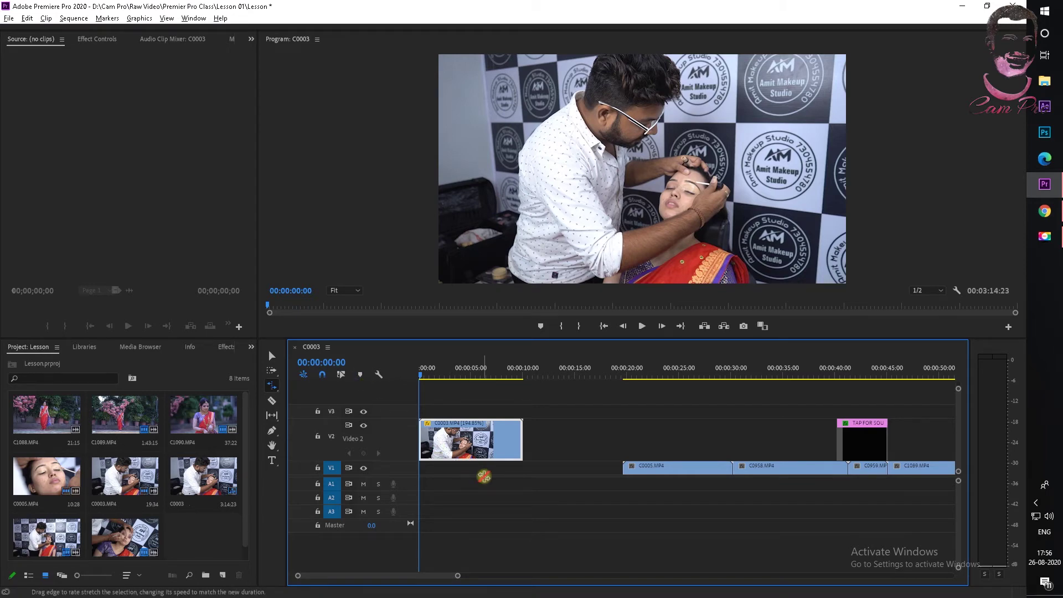
{"action": "key", "text": "space"}
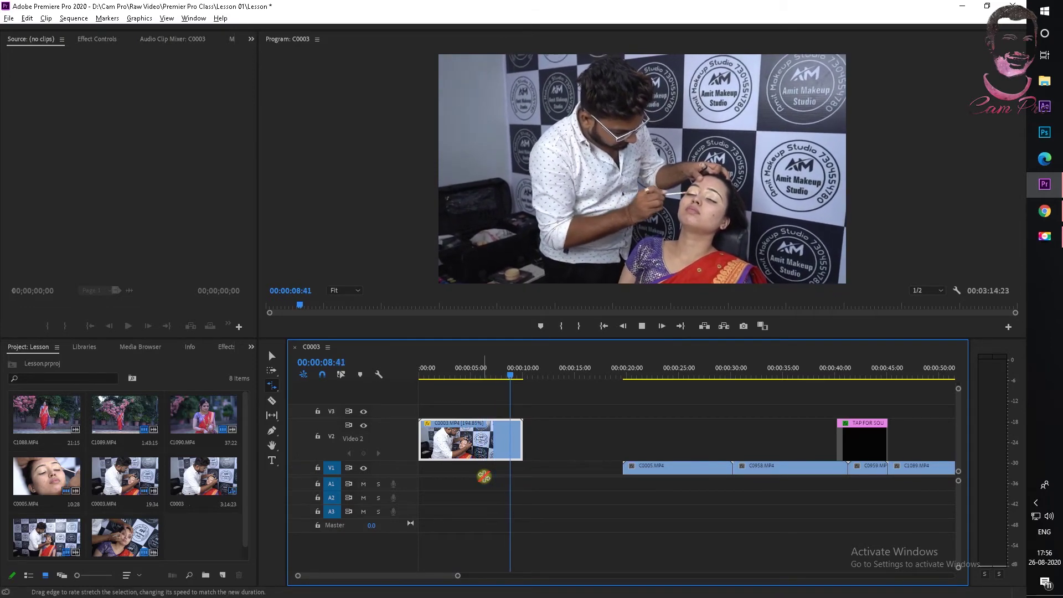
{"action": "key", "text": "space"}
- Rate-stretch the C0003.MP4 clip down to about 6.5 seconds and play it from the start
{"action": "left_click_drag", "start_coordinate": [526, 377], "coordinate": [486, 376]}
{"action": "left_click_drag", "start_coordinate": [522, 447], "coordinate": [486, 447]}
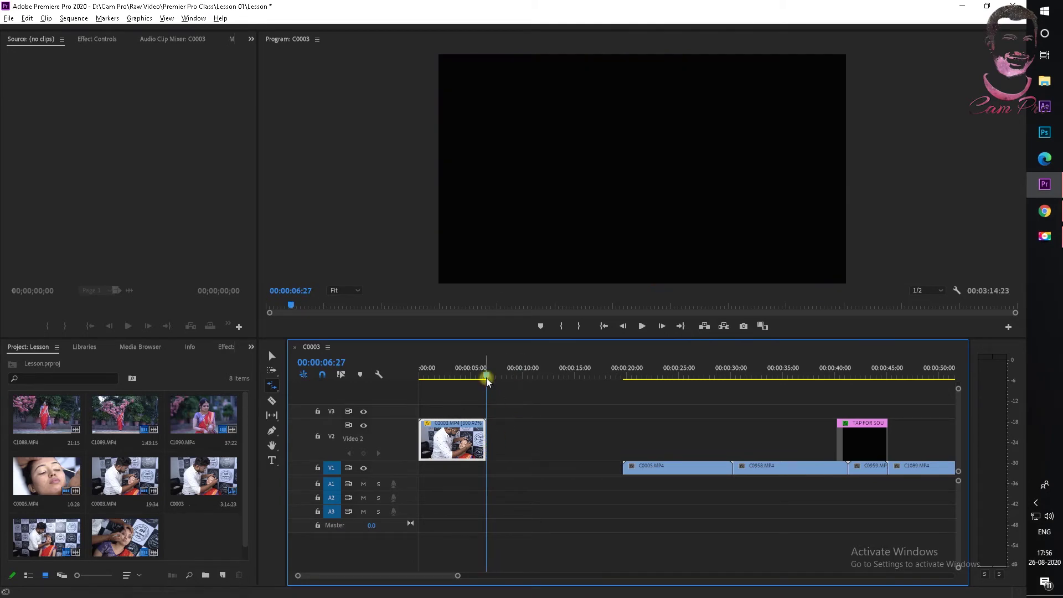
{"action": "left_click_drag", "start_coordinate": [486, 378], "coordinate": [404, 379]}
{"action": "key", "text": "space"}
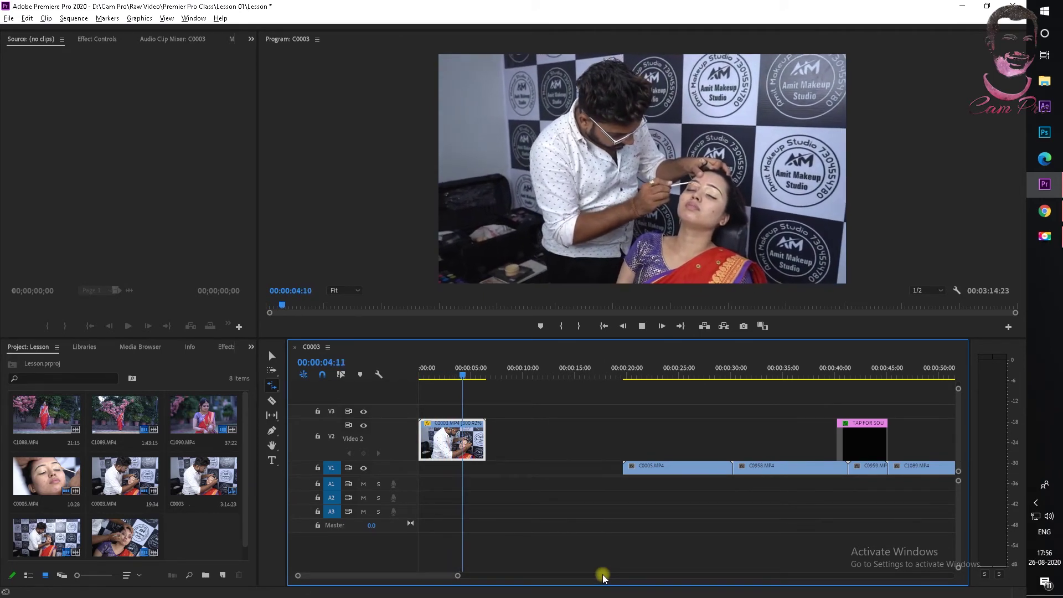
{"action": "key", "text": "space"}
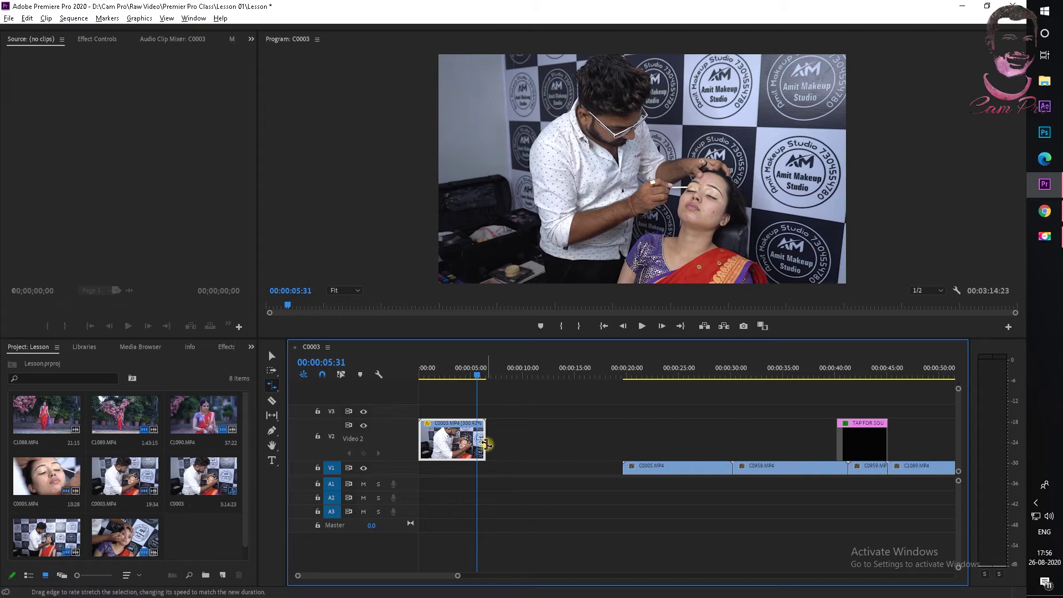
- Rate-stretch the C0003.MP4 clip out to about 37 seconds and play the slowed-down footage
{"action": "left_click_drag", "start_coordinate": [487, 445], "coordinate": [807, 444]}
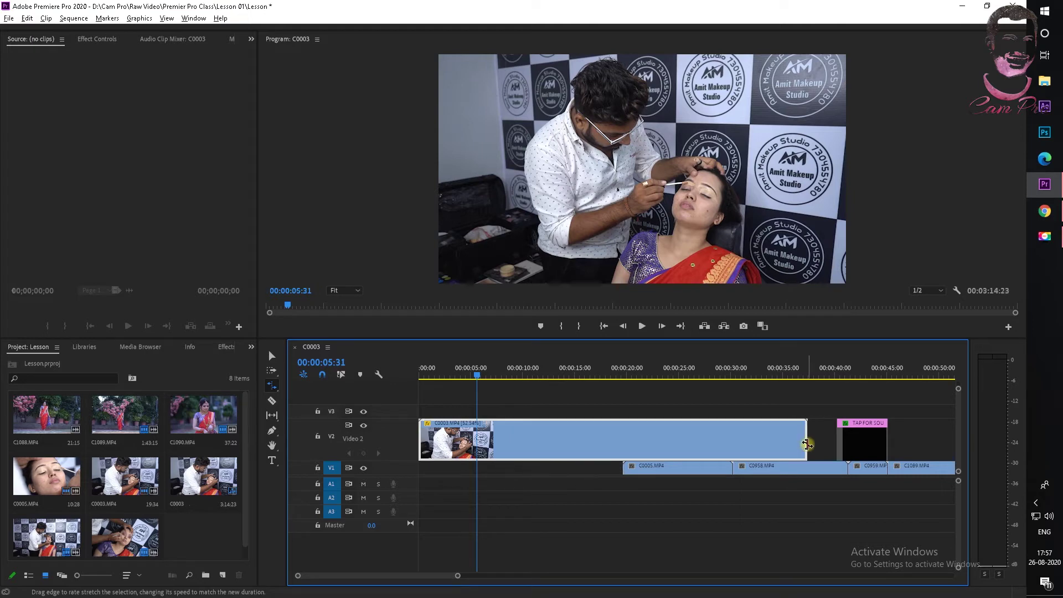
{"action": "left_click_drag", "start_coordinate": [472, 373], "coordinate": [436, 377]}
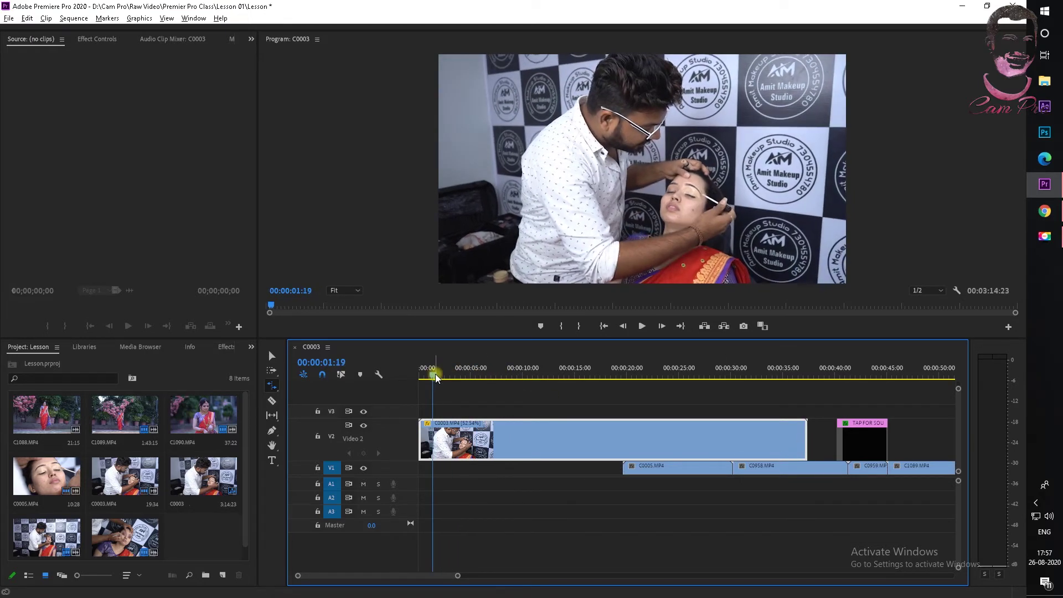
{"action": "key", "text": "space"}
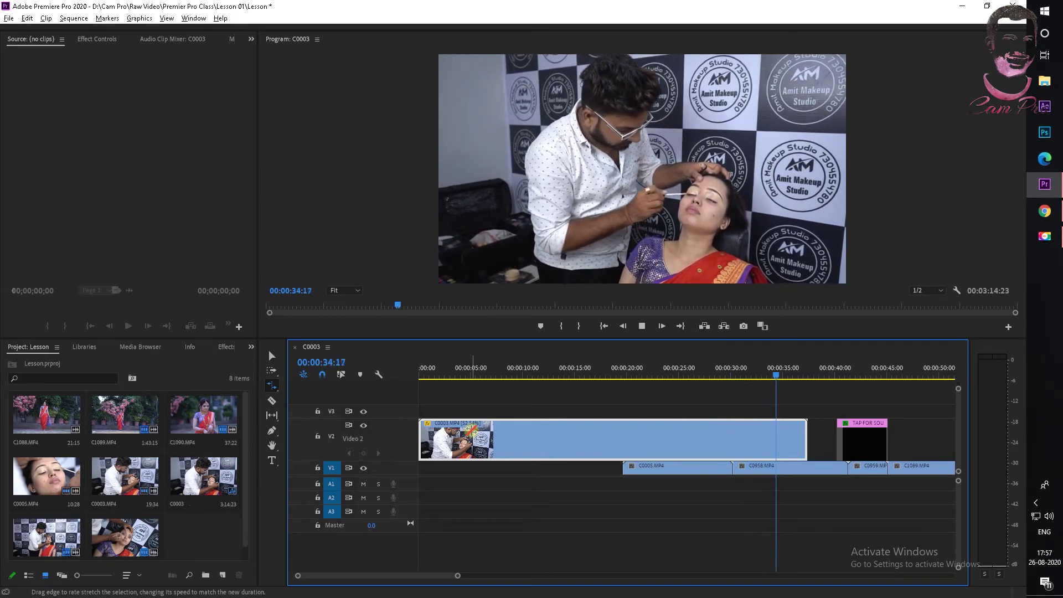
{"action": "key", "text": "space"}
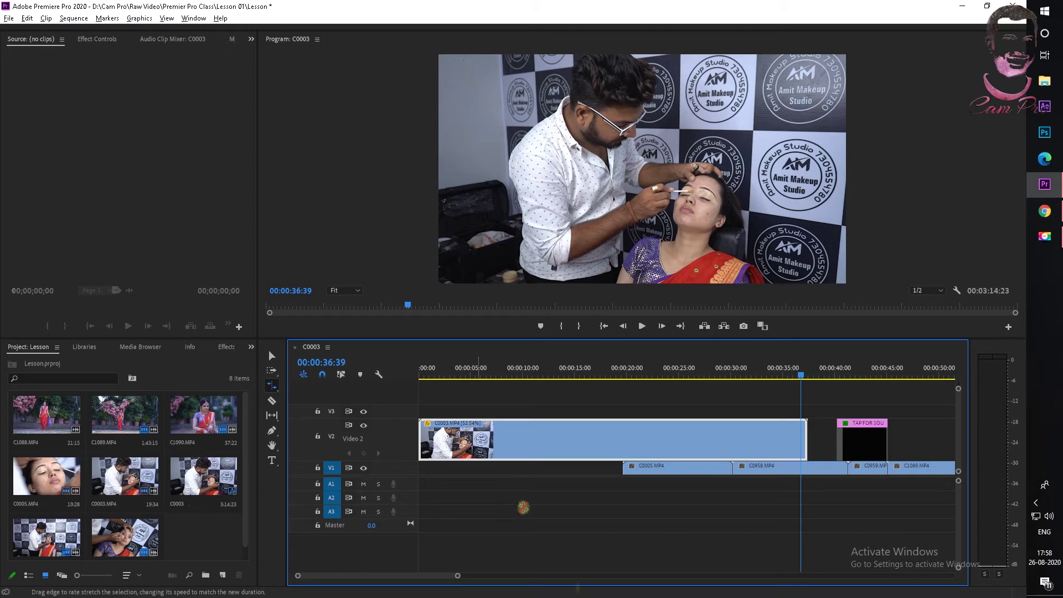
- Rate-stretch the C0003.MP4 clip down to about 8 seconds and play it from the sequence start
{"action": "left_click", "coordinate": [273, 387]}
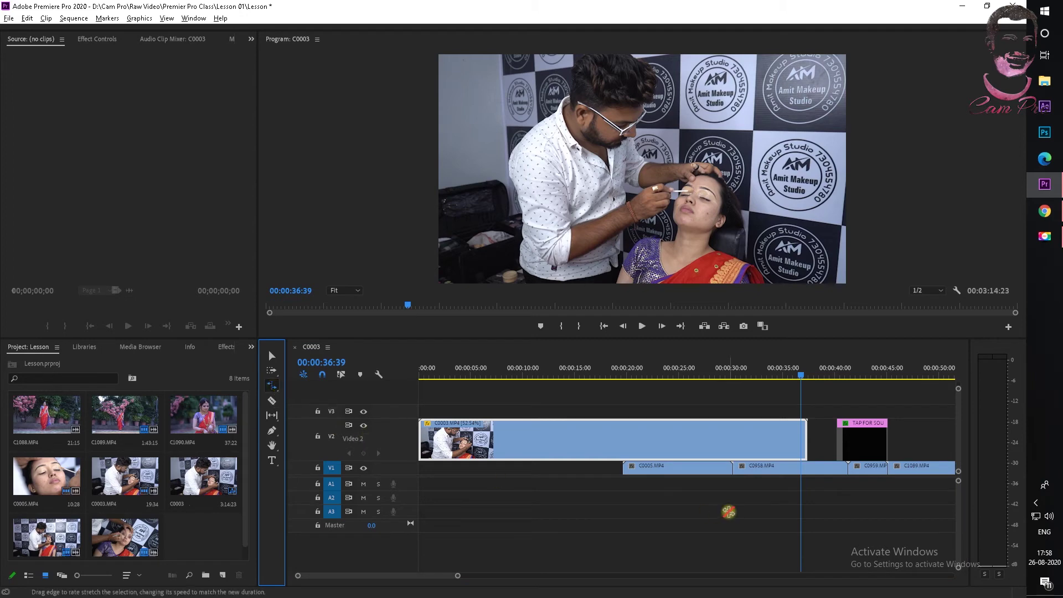
{"action": "left_click_drag", "start_coordinate": [805, 436], "coordinate": [502, 445]}
{"action": "key", "text": "Home"}
{"action": "key", "text": "space"}
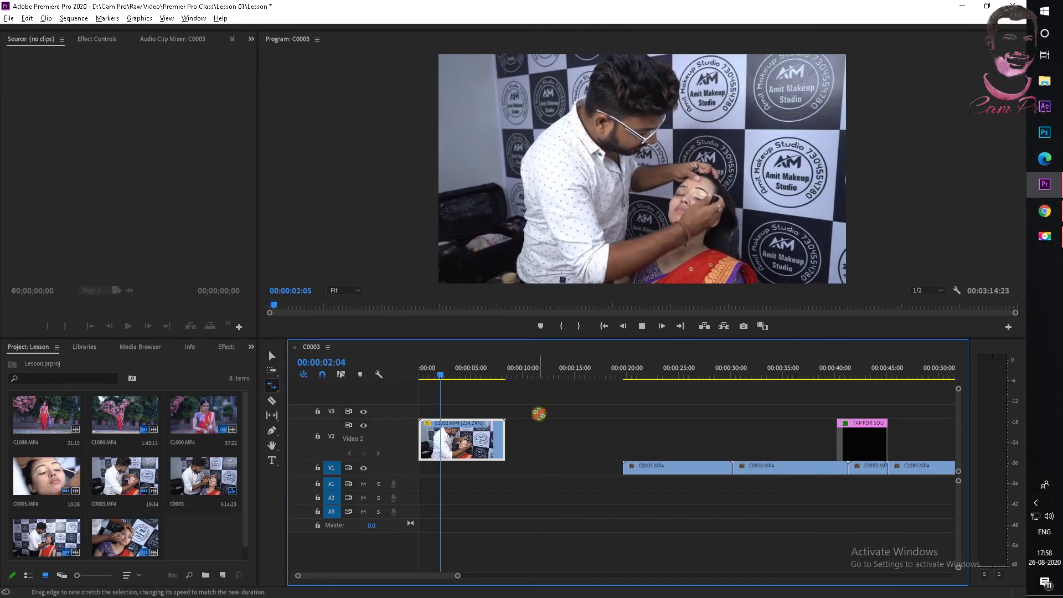
- Rate-stretch the C0003.MP4 clip to about 26 seconds, extend it to about 31 seconds and stop the playback
{"action": "left_click_drag", "start_coordinate": [505, 437], "coordinate": [690, 438]}
{"action": "key", "text": "space"}
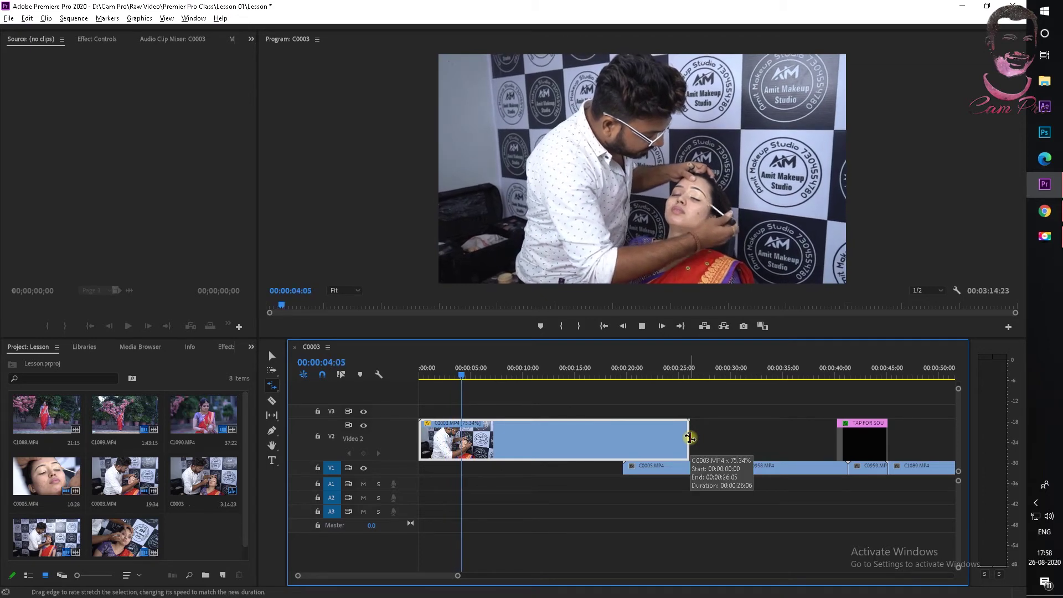
{"action": "left_click_drag", "start_coordinate": [690, 438], "coordinate": [747, 438]}
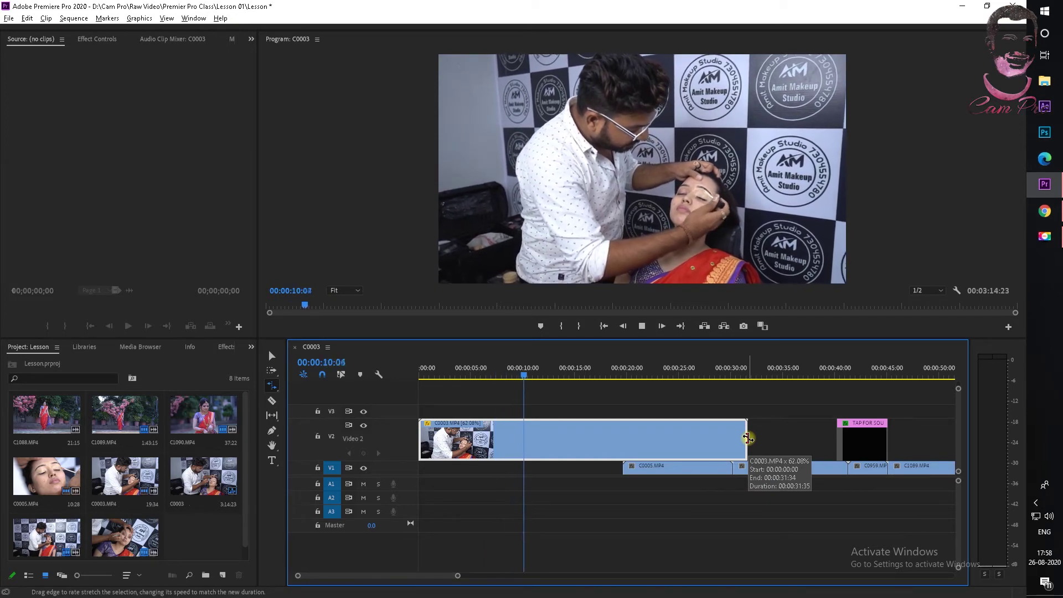
{"action": "key", "text": "space"}
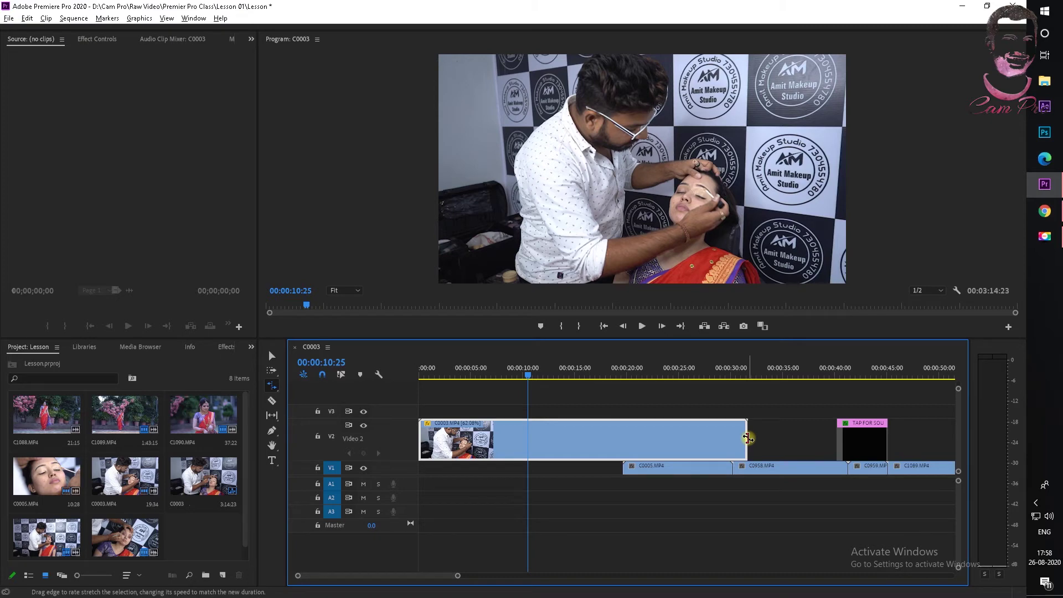
- Undo all the rate stretches of the C0003.MP4 clip and its move to V2
{"action": "key", "text": "ctrl+z"}
{"action": "key", "text": "ctrl+z"}
{"action": "key", "text": "ctrl+z"}
{"action": "key", "text": "ctrl+z"}
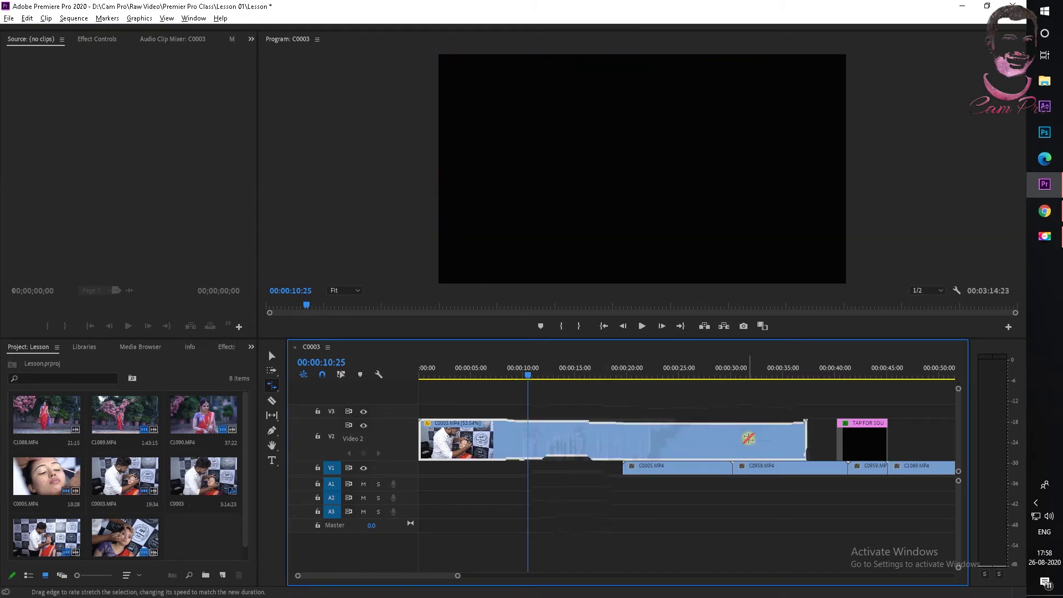
{"action": "key", "text": "ctrl+z"}
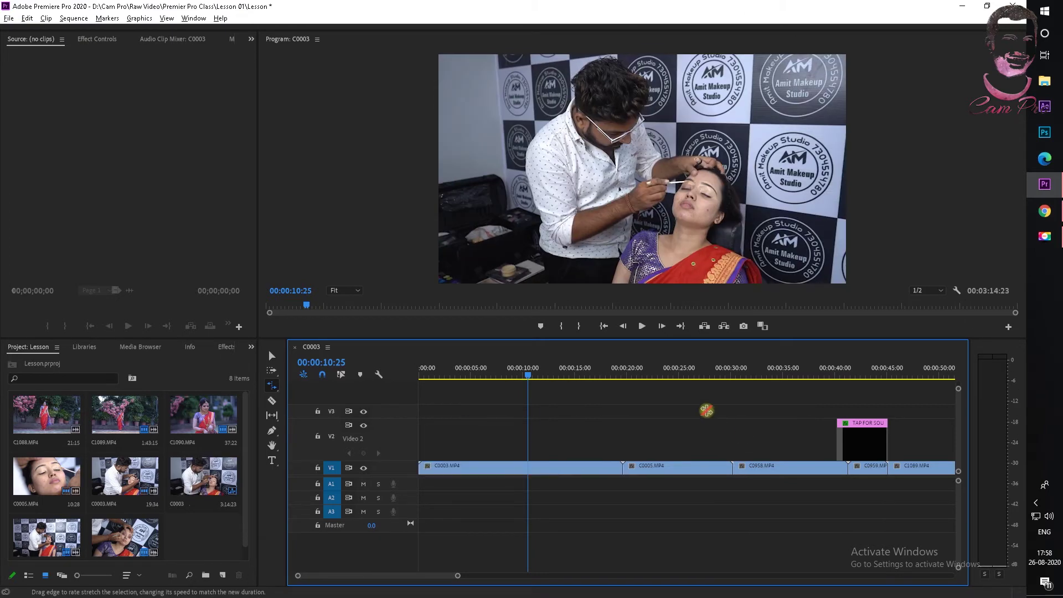
- Preview the sequence from about 31 seconds and again from about 23 seconds
{"action": "scroll", "coordinate": [709, 458], "scroll_direction": "down", "scroll_amount": 3}
{"action": "left_click", "coordinate": [678, 375]}
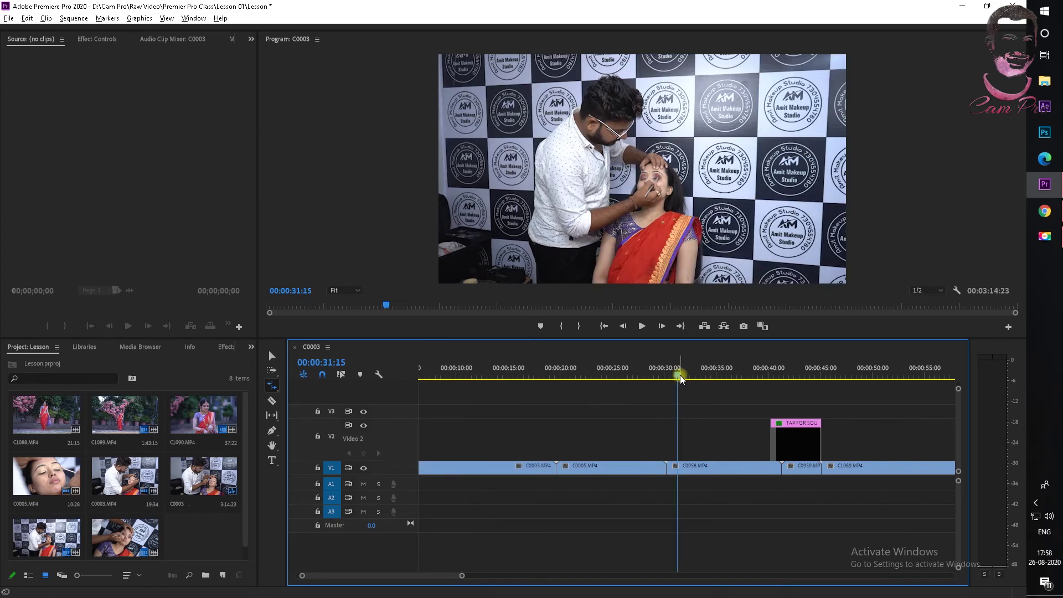
{"action": "key", "text": "space"}
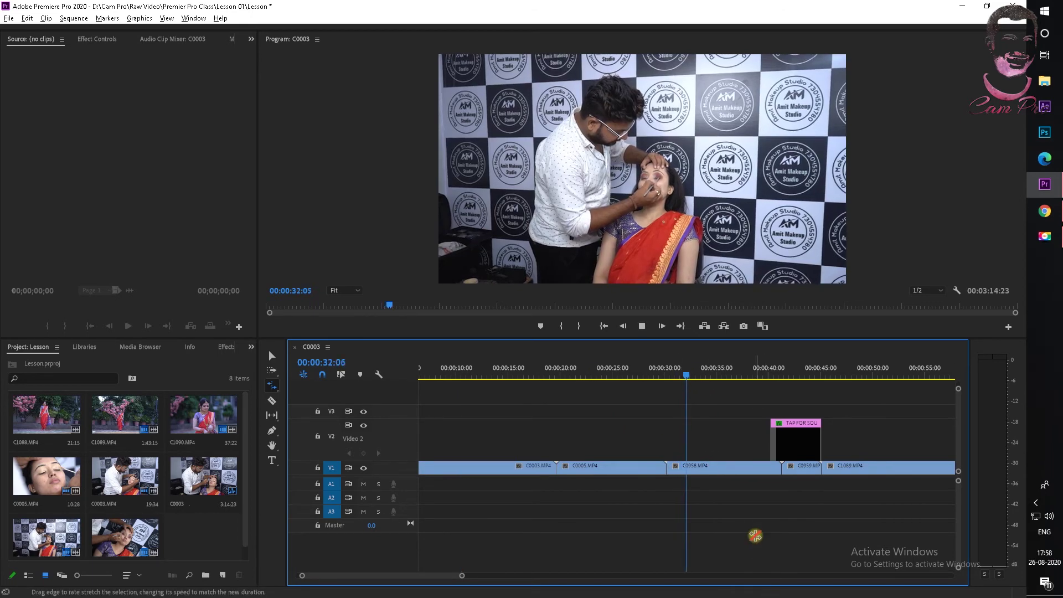
{"action": "left_click_drag", "start_coordinate": [619, 378], "coordinate": [599, 371]}
{"action": "key", "text": "space"}
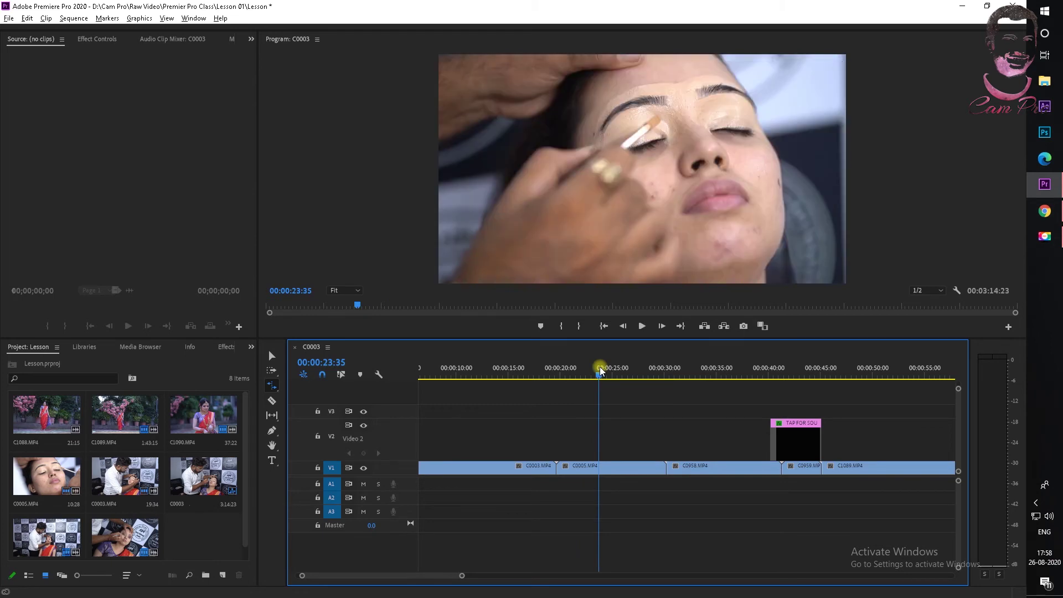
{"action": "key", "text": "space"}
- Move the C0005.MP4 clip from V1 to V2 with the Selection tool and set its clip speed to 50%
{"action": "key", "text": "v"}
{"action": "left_click_drag", "start_coordinate": [617, 467], "coordinate": [635, 441]}
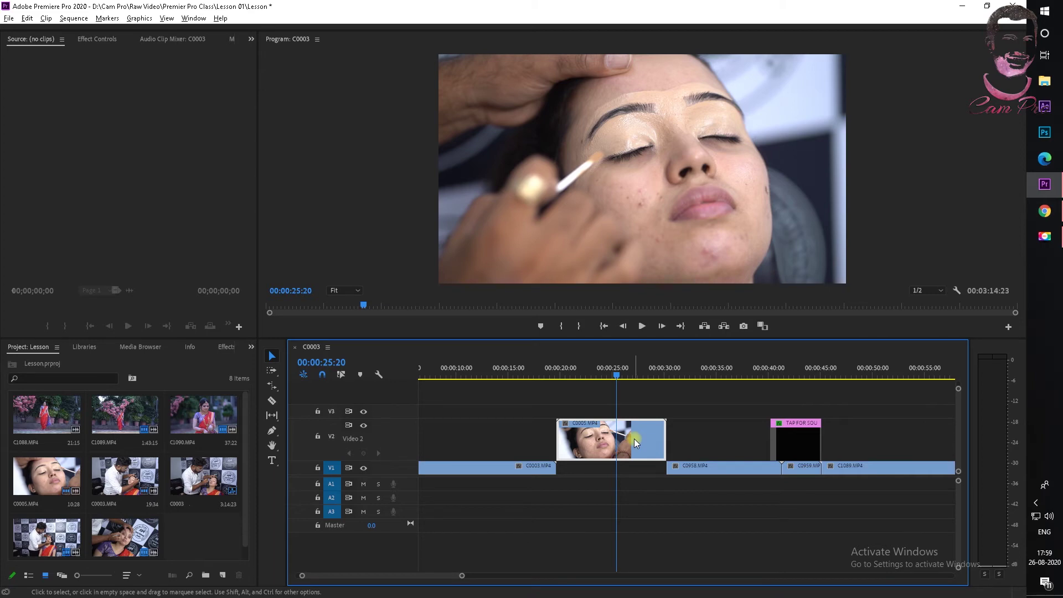
{"action": "right_click", "coordinate": [634, 440]}
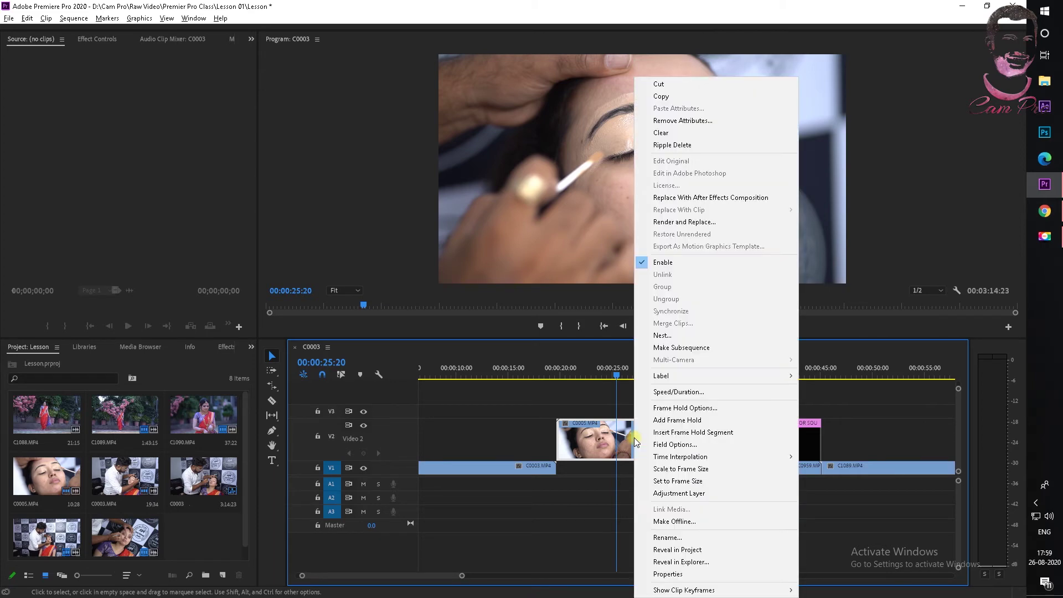
{"action": "left_click", "coordinate": [704, 392]}
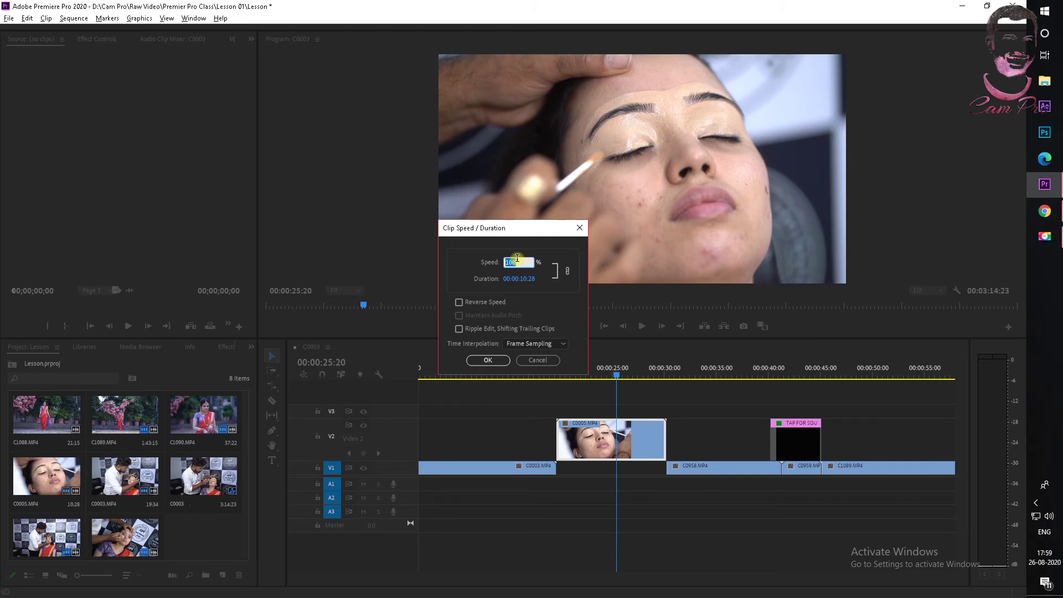
{"action": "type", "text": "50"}
{"action": "left_click", "coordinate": [487, 360]}
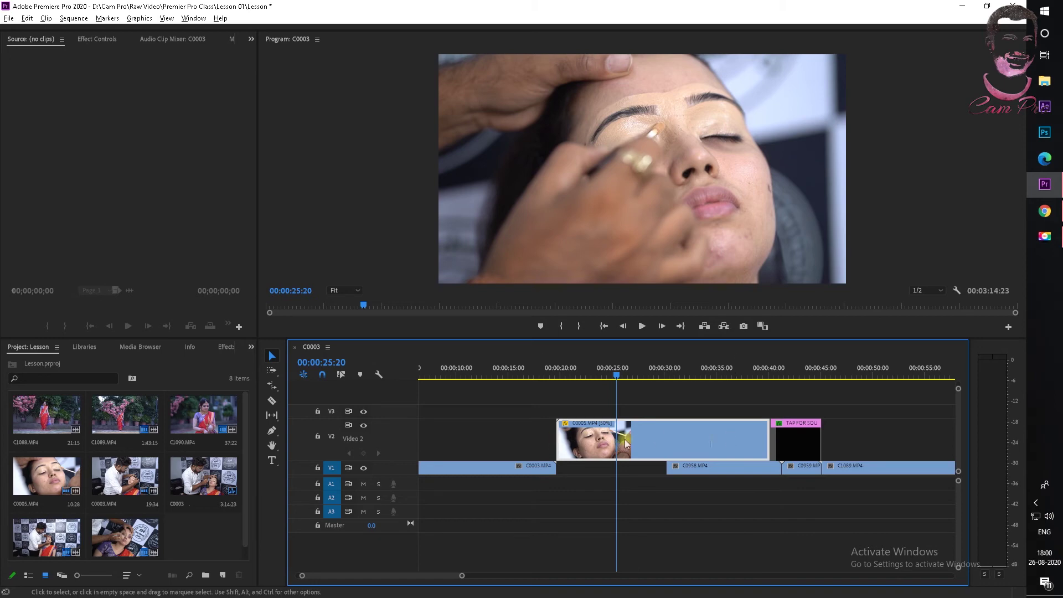
- Play the C0005.MP4 clip at its new speed from near its start, at about 20 seconds
{"action": "left_click_drag", "start_coordinate": [617, 374], "coordinate": [566, 376]}
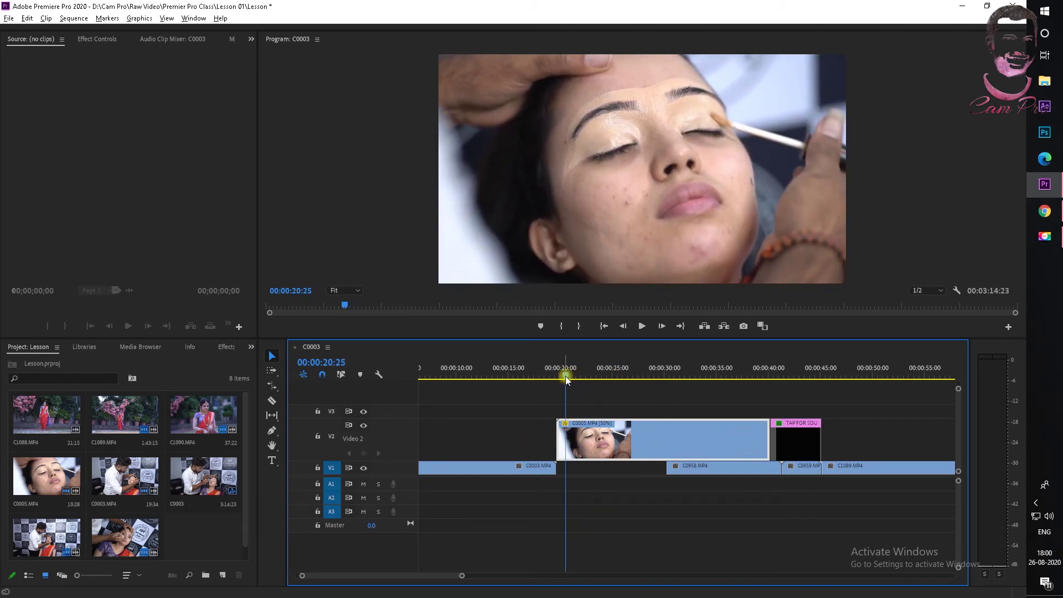
{"action": "key", "text": "space"}
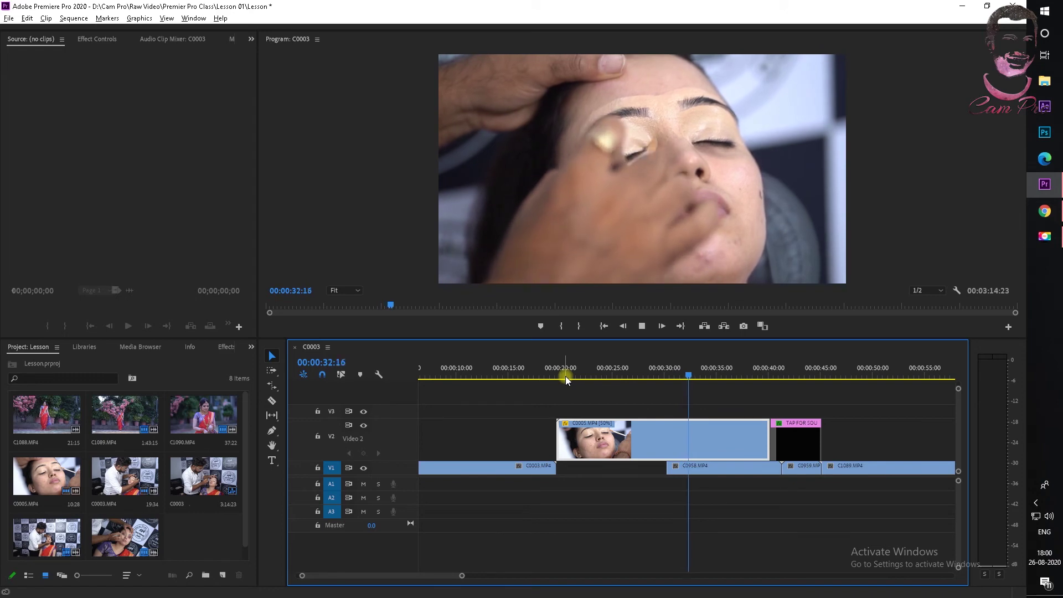
{"action": "key", "text": "space"}
- Move the C0005.MP4 clip from V2 to V3 and set its clip speed to 30%
{"action": "left_click_drag", "start_coordinate": [665, 441], "coordinate": [659, 415]}
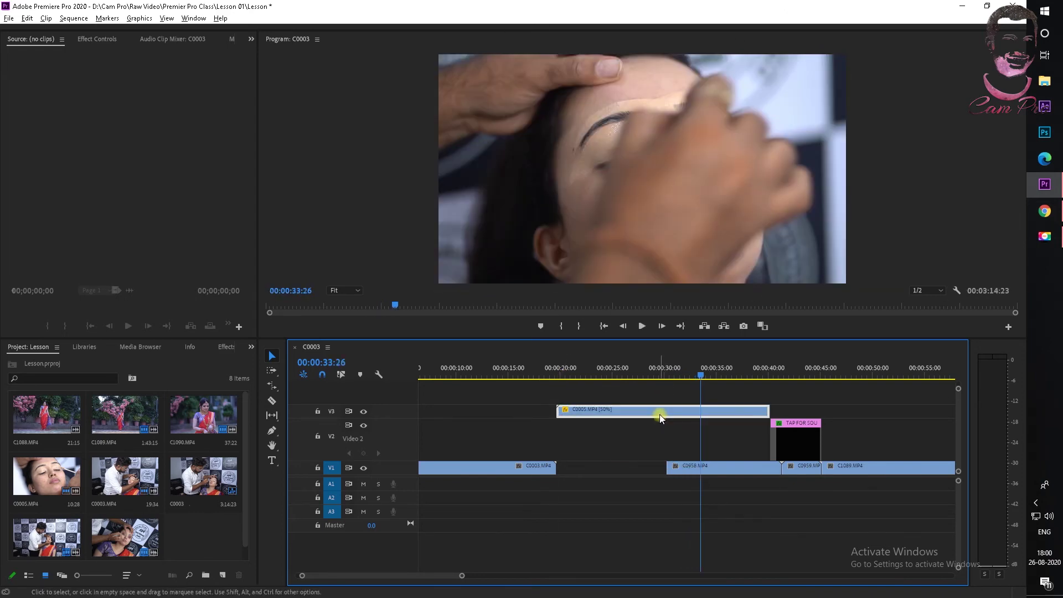
{"action": "right_click", "coordinate": [659, 413]}
{"action": "left_click", "coordinate": [703, 392]}
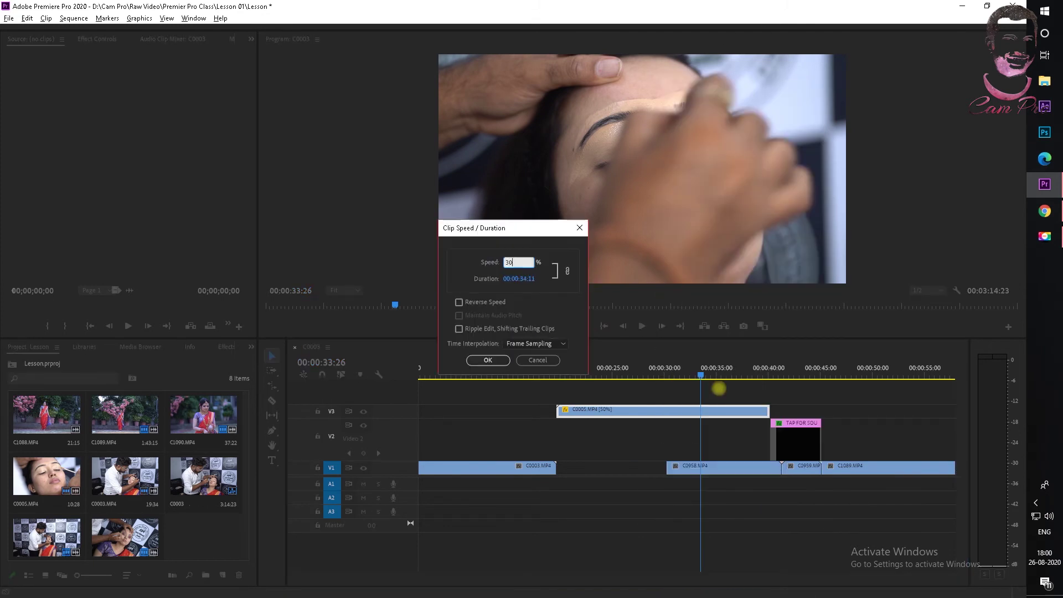
{"action": "key", "text": "Return"}
- Play the slowed C0005.MP4 clip from about 21 seconds
{"action": "left_click", "coordinate": [573, 375]}
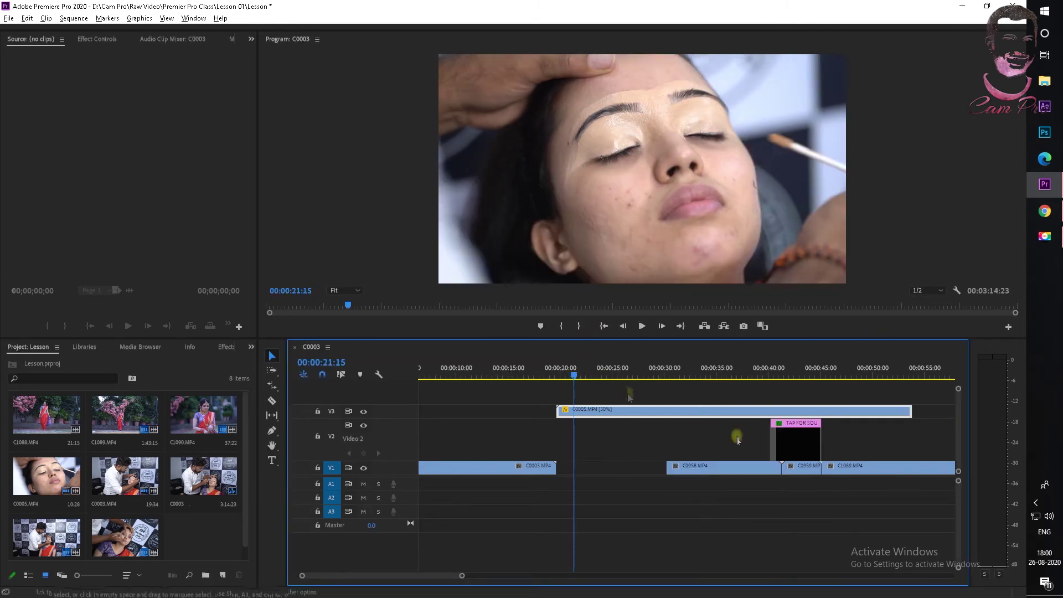
{"action": "key", "text": "space"}
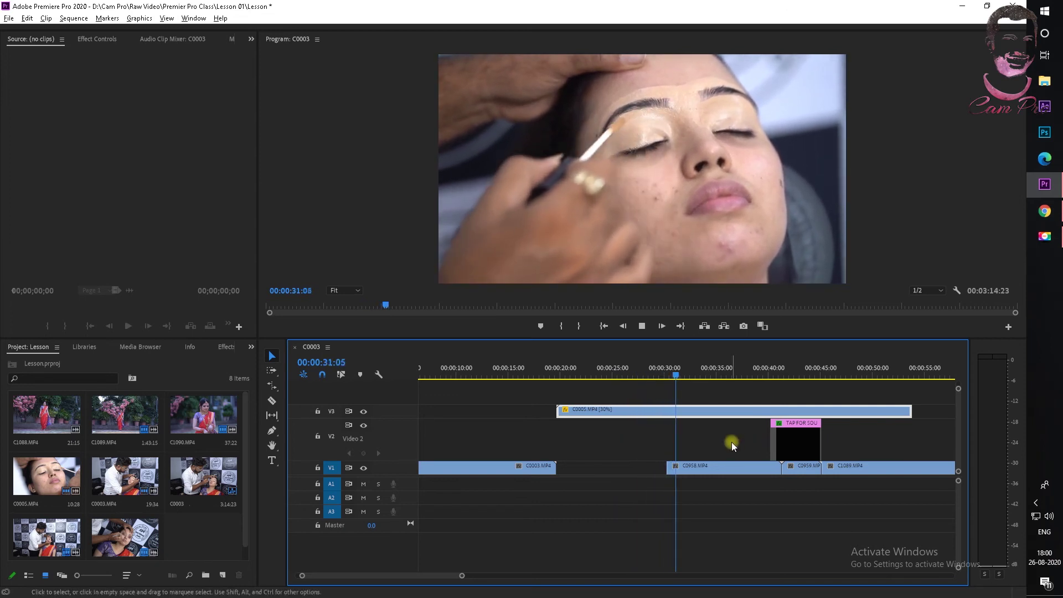
{"action": "key", "text": "space"}
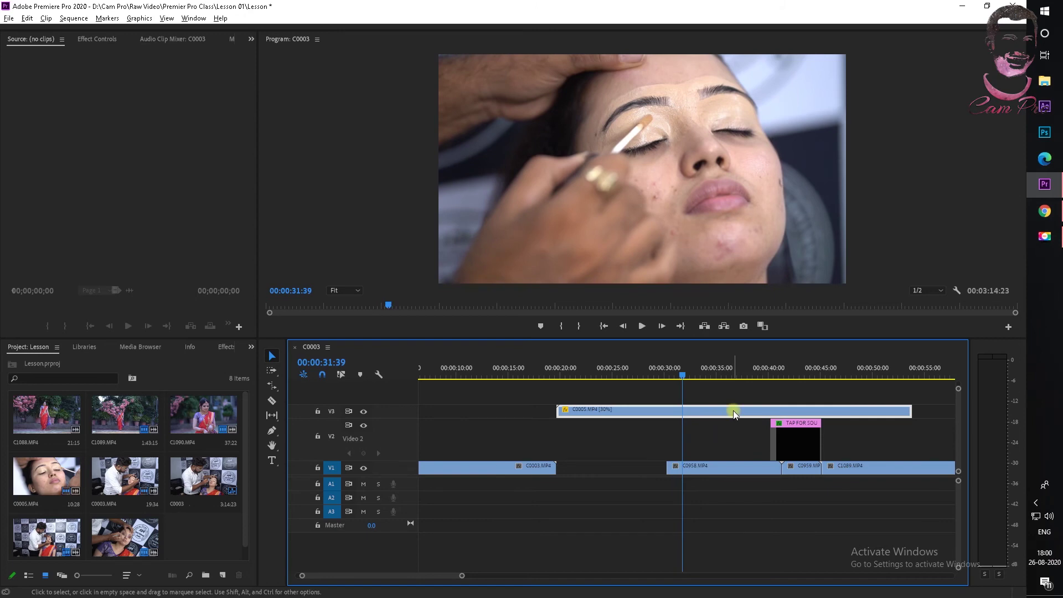
- Set the speed of the C0005.MP4 clip on V3 to 200% and play it from about 20 seconds
{"action": "right_click", "coordinate": [734, 414]}
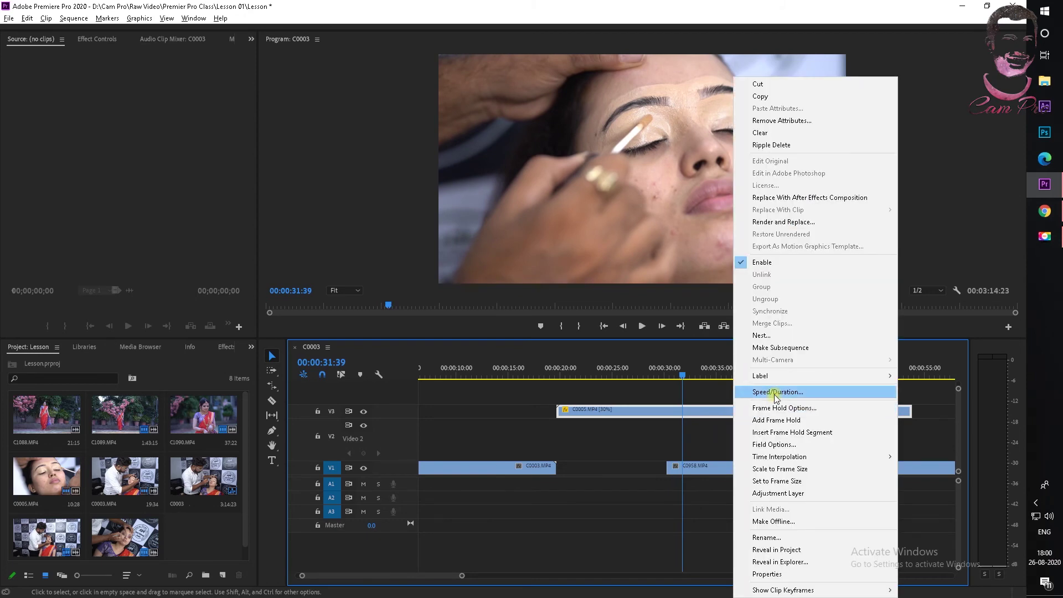
{"action": "left_click", "coordinate": [755, 391]}
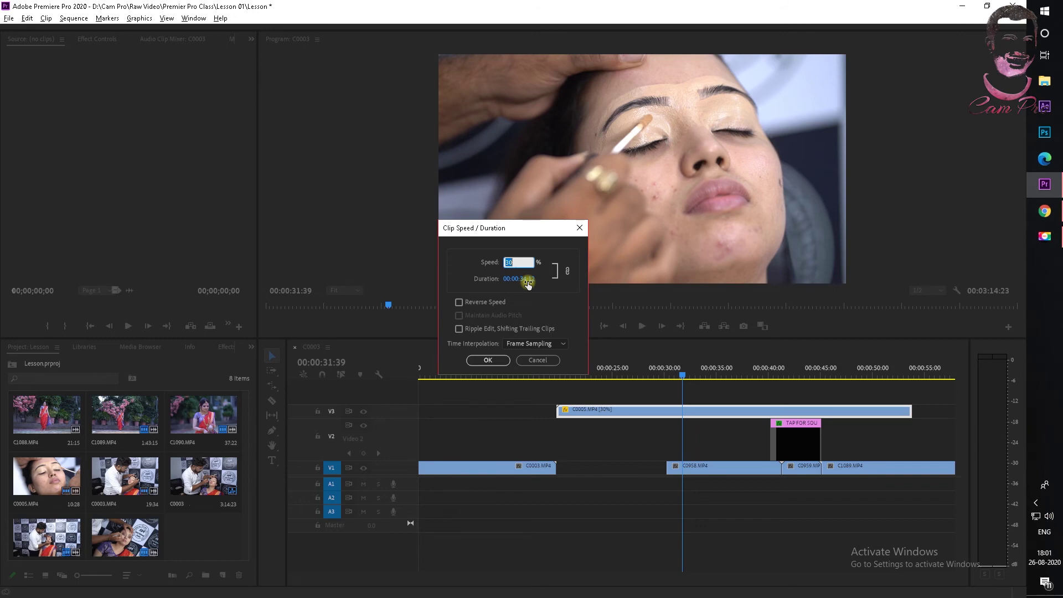
{"action": "type", "text": "200"}
{"action": "key", "text": "Return"}
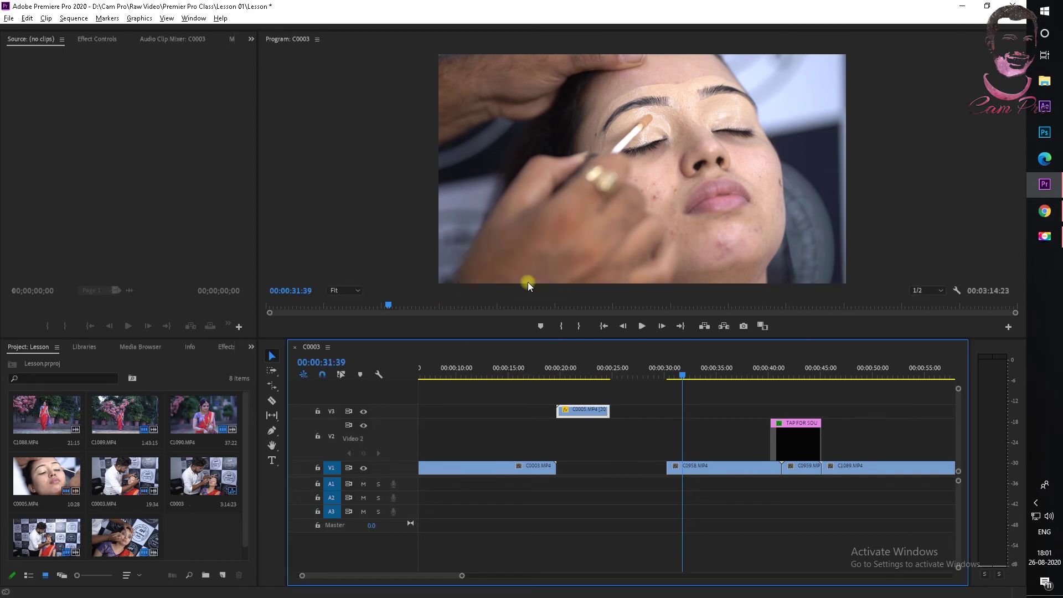
{"action": "left_click", "coordinate": [561, 372]}
{"action": "key", "text": "space"}
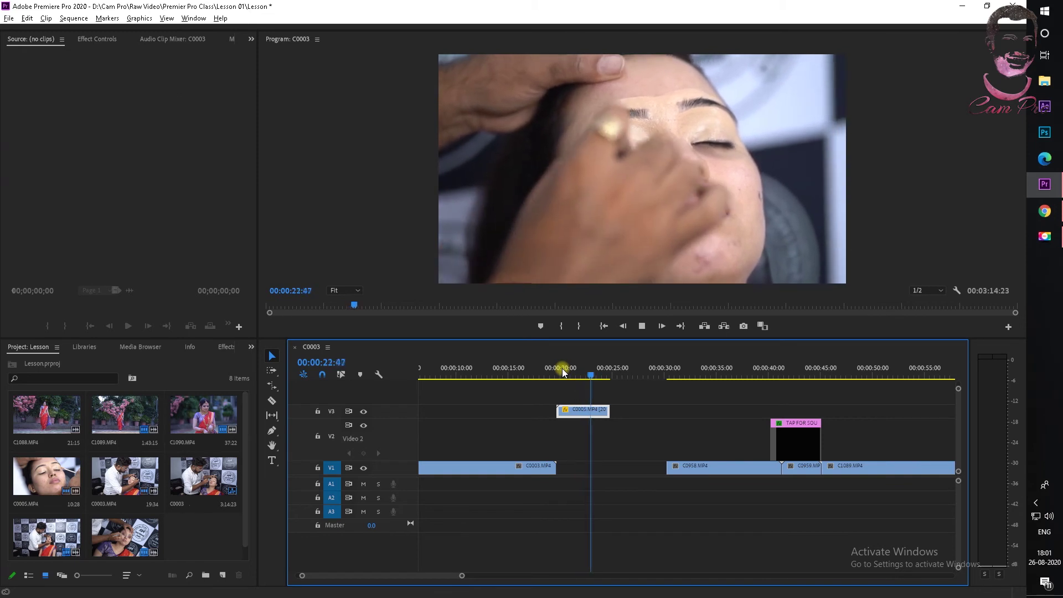
{"action": "key", "text": "space"}
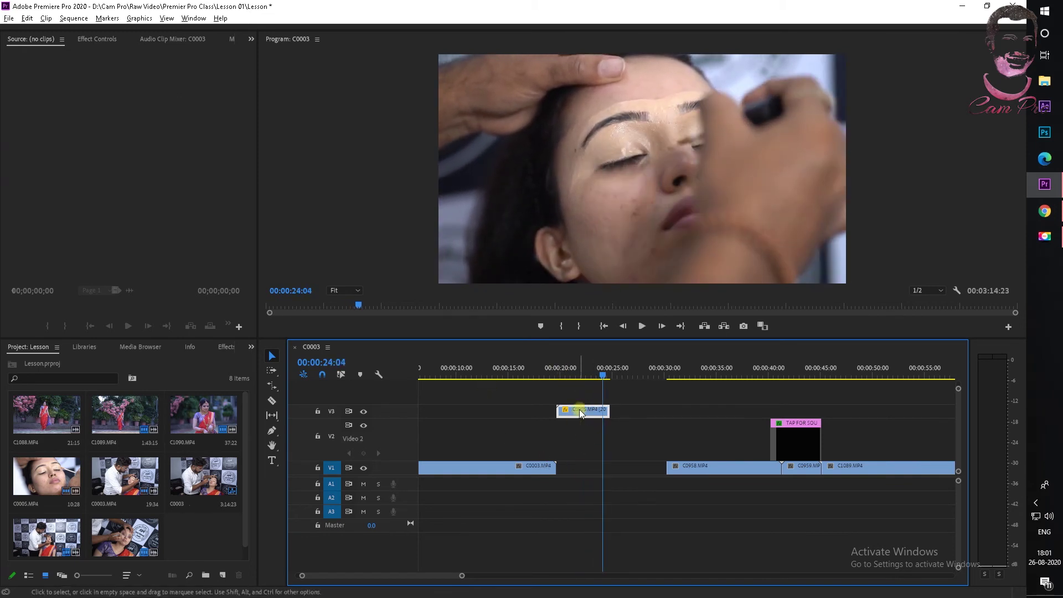
- Set the speed of the C0005.MP4 clip to 3000% and play it from its start
{"action": "key", "text": "ctrl+r"}
{"action": "type", "text": "3000"}
{"action": "key", "text": "Return"}
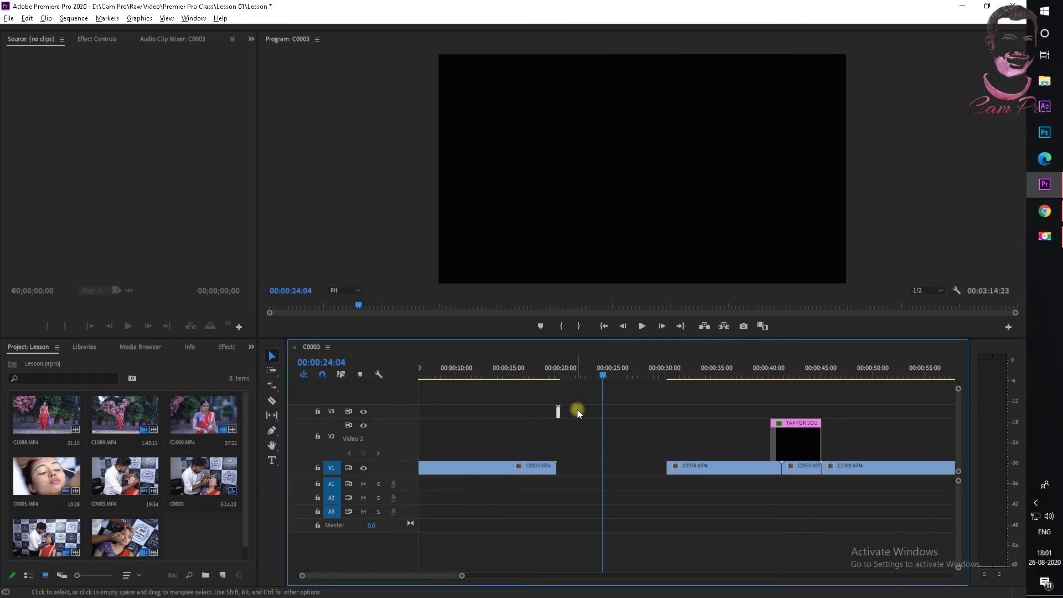
{"action": "left_click", "coordinate": [556, 370]}
{"action": "key", "text": "space"}
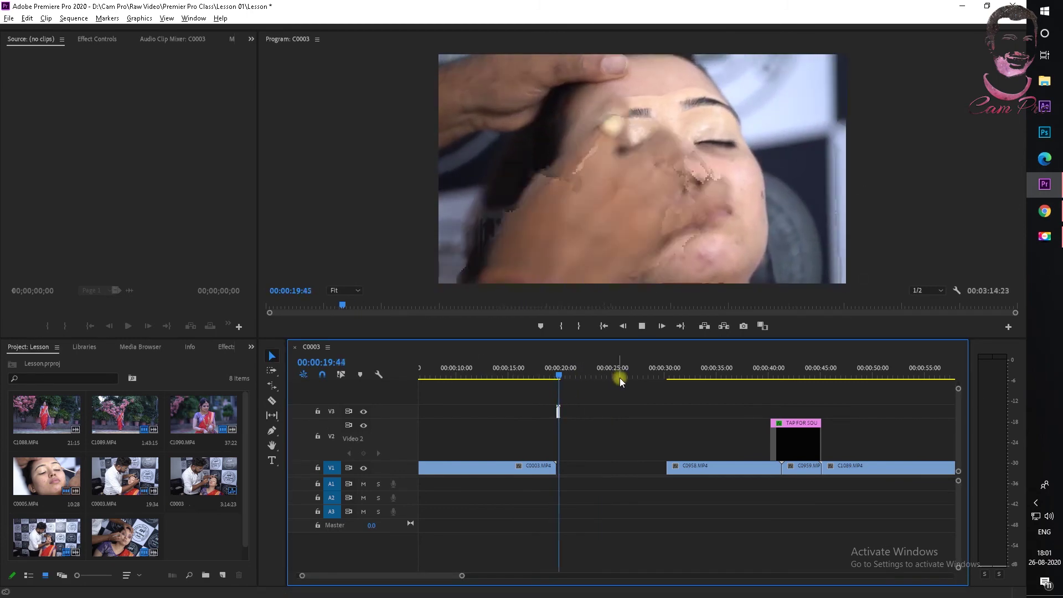
{"action": "key", "text": "space"}
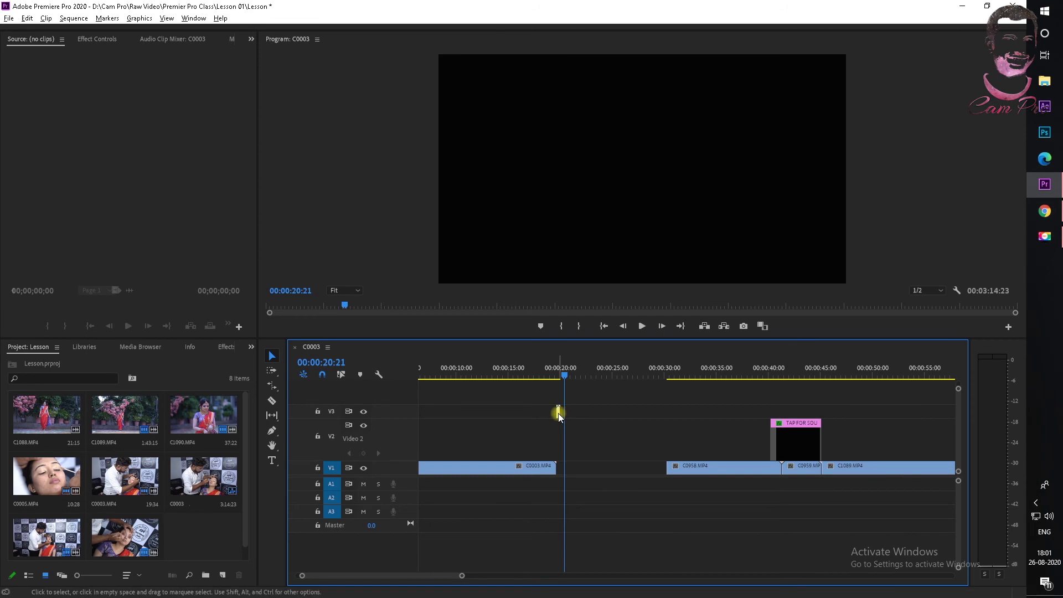
- Shift the C0005.MP4 clip slightly later on V3, up to the playhead, and set its clip speed to 300%
{"action": "left_click_drag", "start_coordinate": [559, 416], "coordinate": [562, 415]}
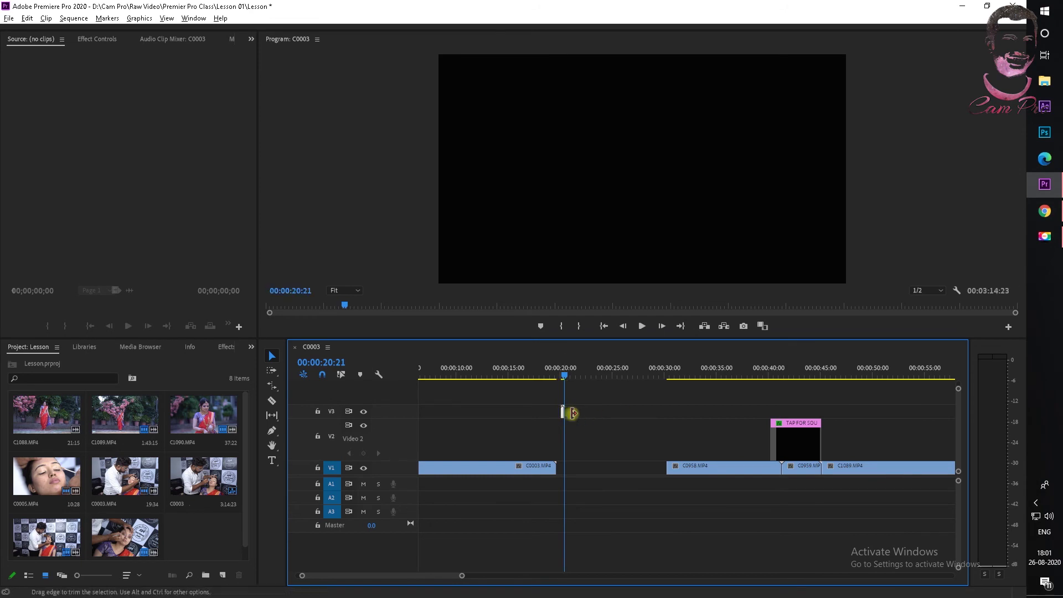
{"action": "right_click", "coordinate": [562, 416]}
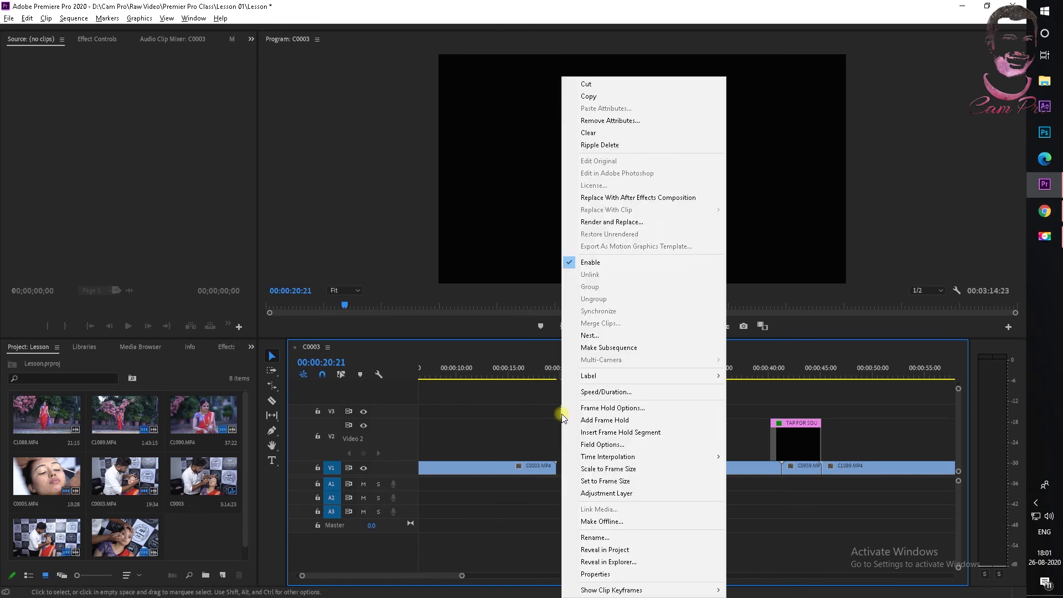
{"action": "left_click", "coordinate": [622, 336]}
{"action": "left_click", "coordinate": [579, 272]}
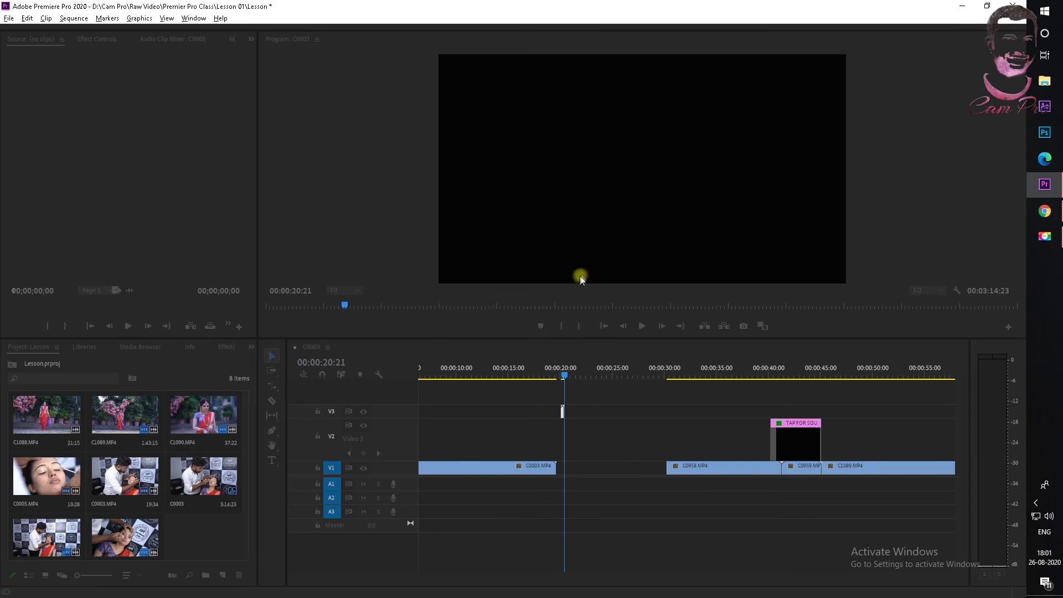
{"action": "right_click", "coordinate": [562, 413]}
{"action": "left_click", "coordinate": [656, 391]}
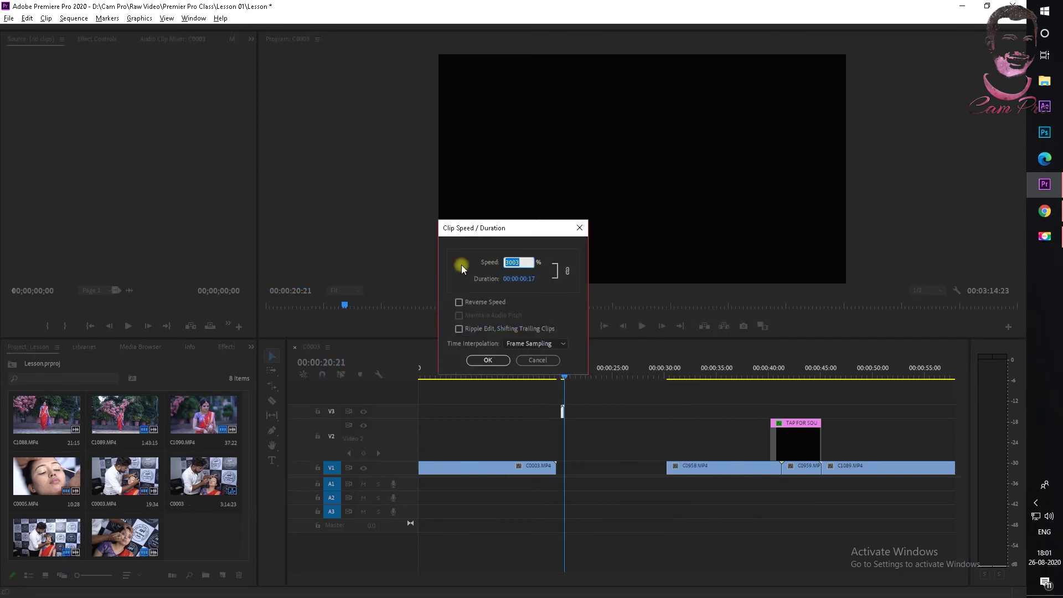
{"action": "type", "text": "300"}
{"action": "key", "text": "Return"}
- Play the sped-up C0005.MP4 clip several times from its beginning, then park the playhead near its start
{"action": "key", "text": "space"}
{"action": "key", "text": "space"}
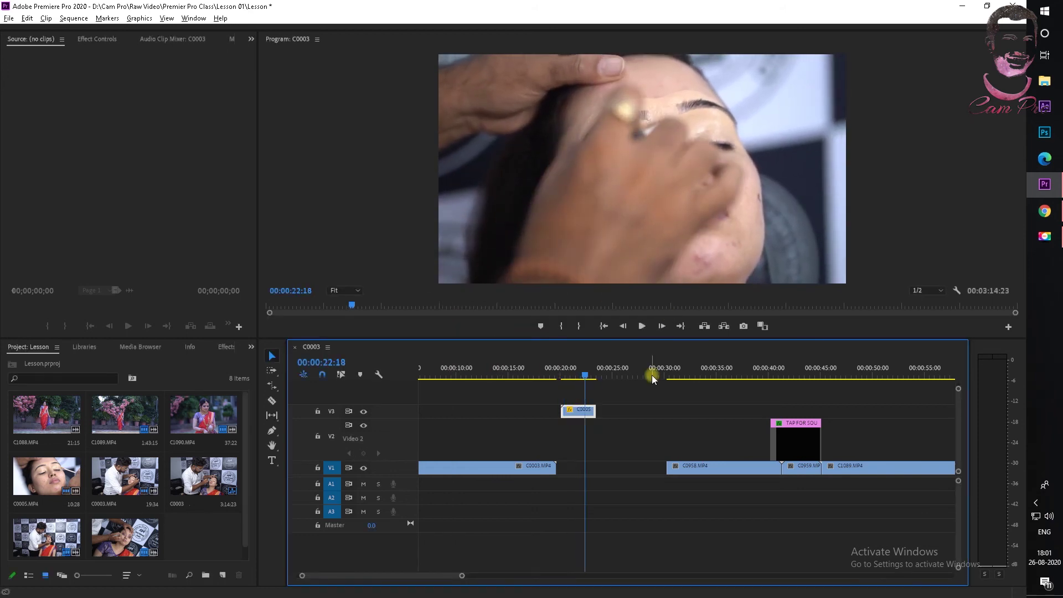
{"action": "left_click_drag", "start_coordinate": [584, 375], "coordinate": [569, 377]}
{"action": "key", "text": "space"}
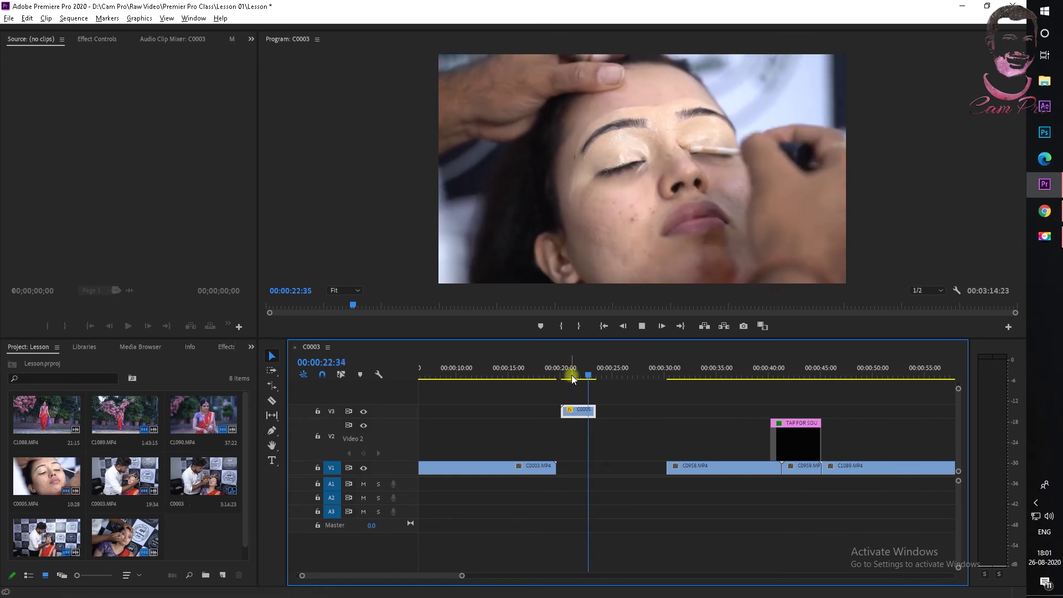
{"action": "key", "text": "space"}
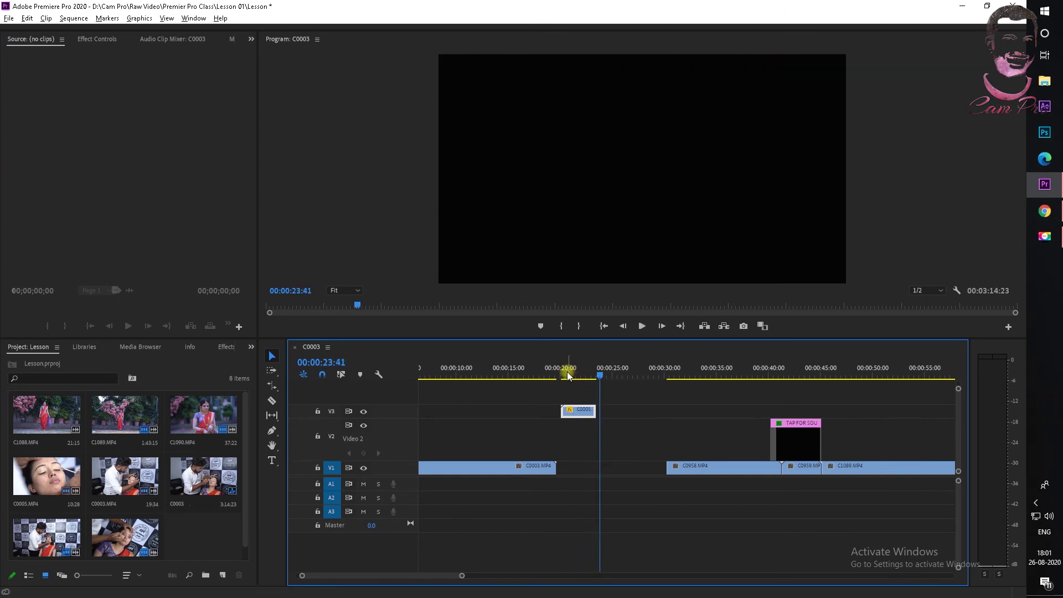
{"action": "left_click", "coordinate": [565, 374]}
{"action": "key", "text": "space"}
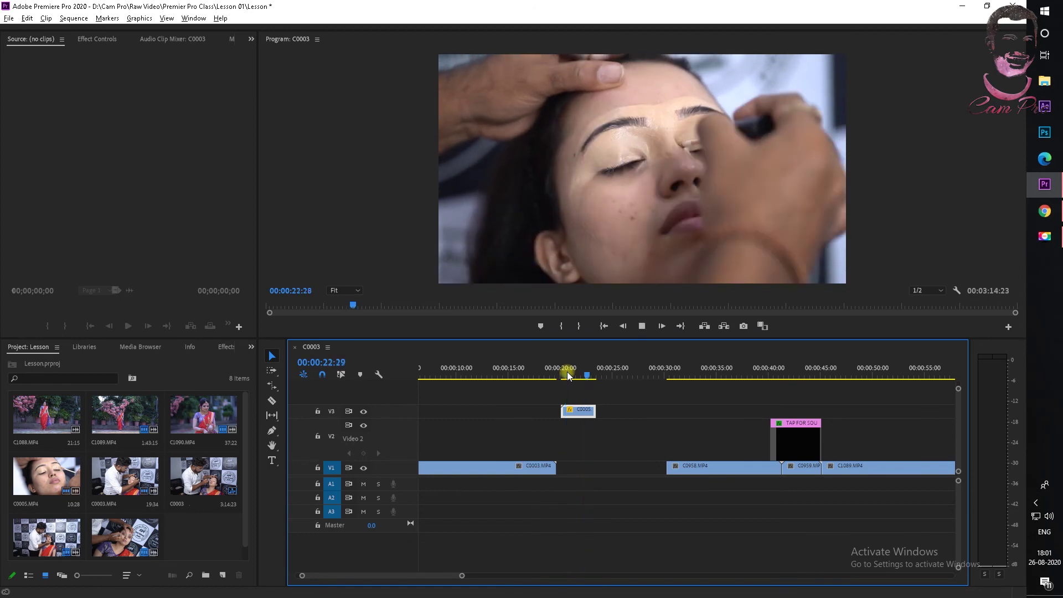
{"action": "left_click", "coordinate": [567, 375]}
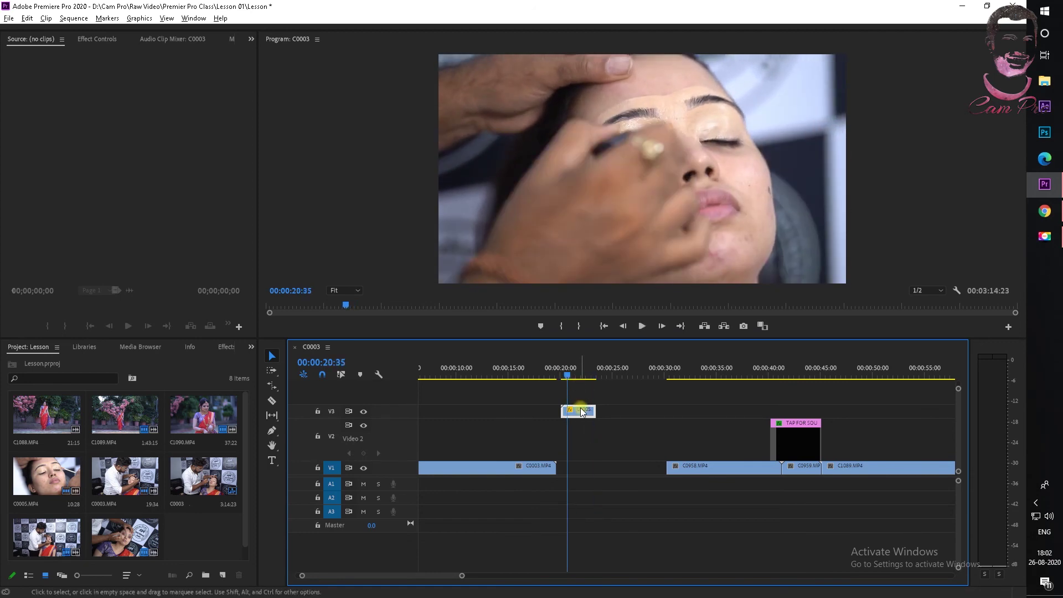
{"action": "right_click", "coordinate": [581, 412]}
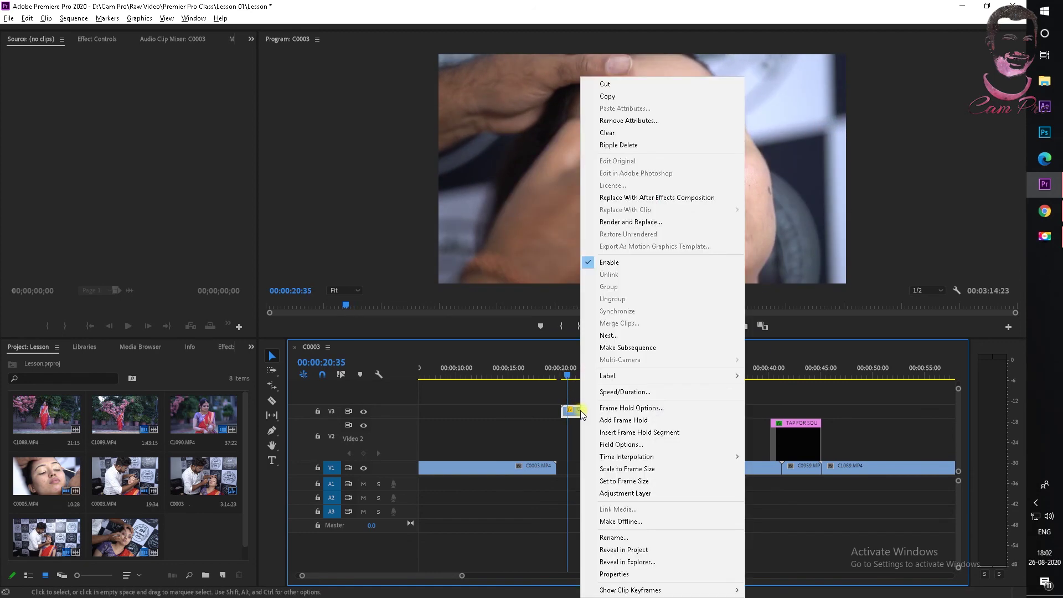
{"action": "left_click", "coordinate": [617, 392]}
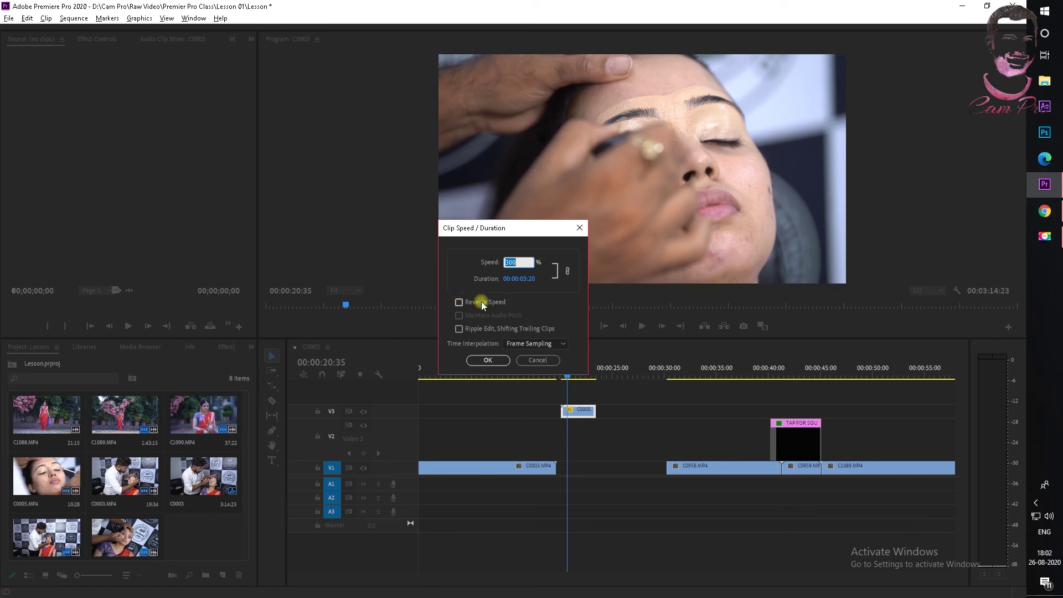
{"action": "left_click", "coordinate": [537, 360]}
- Preview the C1089.MP4 footage on V1 from about 1:01 and again from about 52 seconds
{"action": "scroll", "coordinate": [643, 416], "scroll_direction": "down", "scroll_amount": 5}
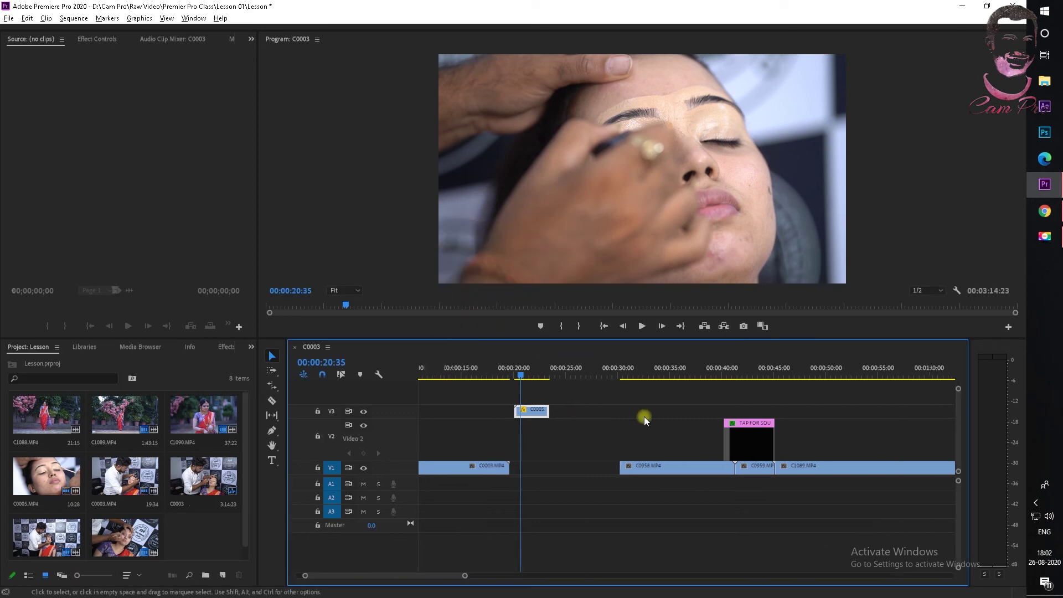
{"action": "scroll", "coordinate": [854, 379], "scroll_direction": "down", "scroll_amount": 2}
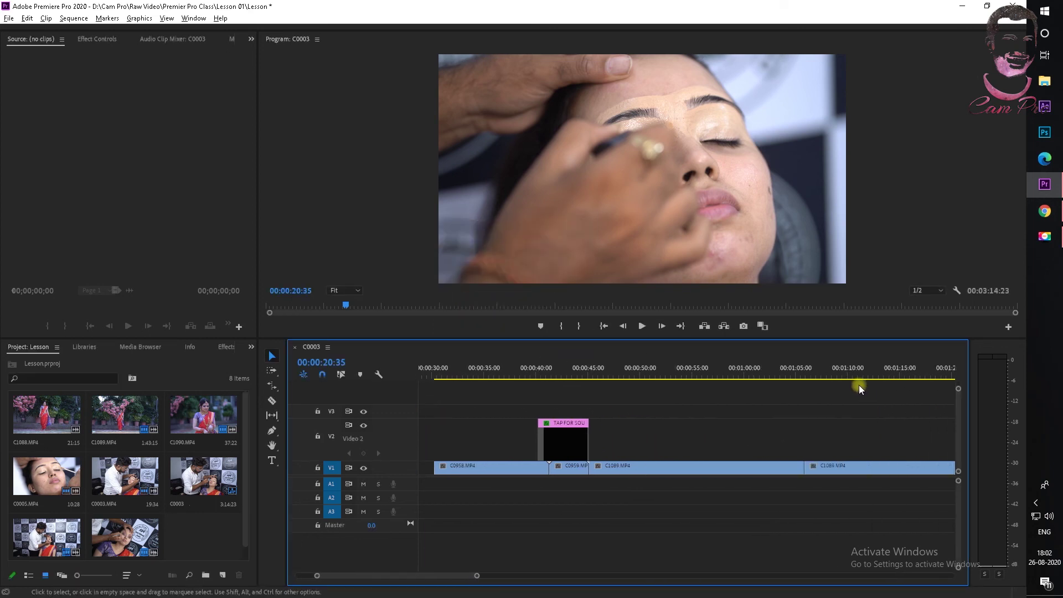
{"action": "left_click", "coordinate": [848, 376]}
{"action": "scroll", "coordinate": [863, 439], "scroll_direction": "down", "scroll_amount": 2}
{"action": "key", "text": "space"}
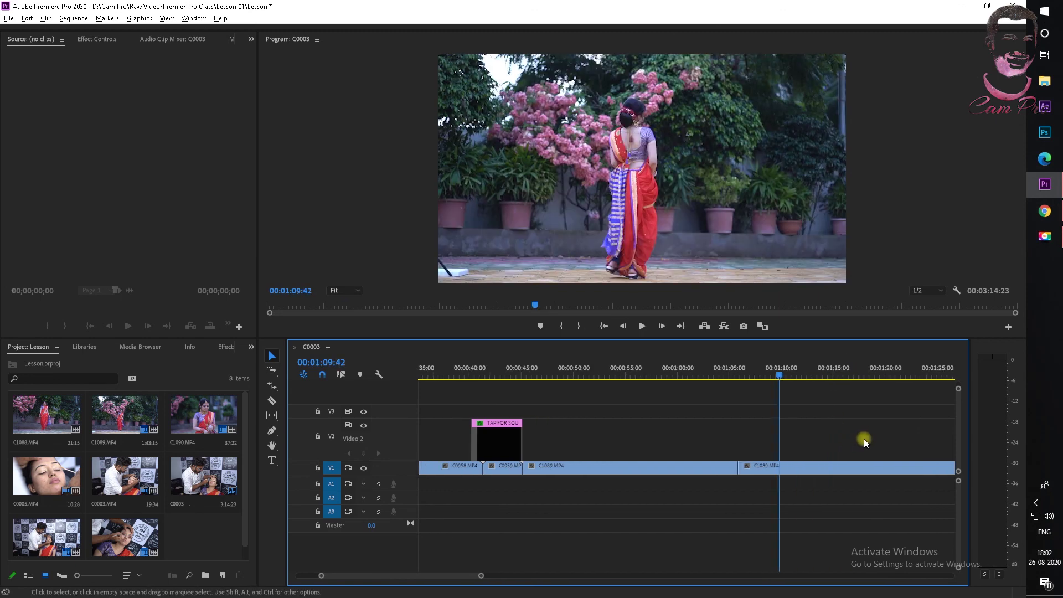
{"action": "left_click", "coordinate": [689, 380]}
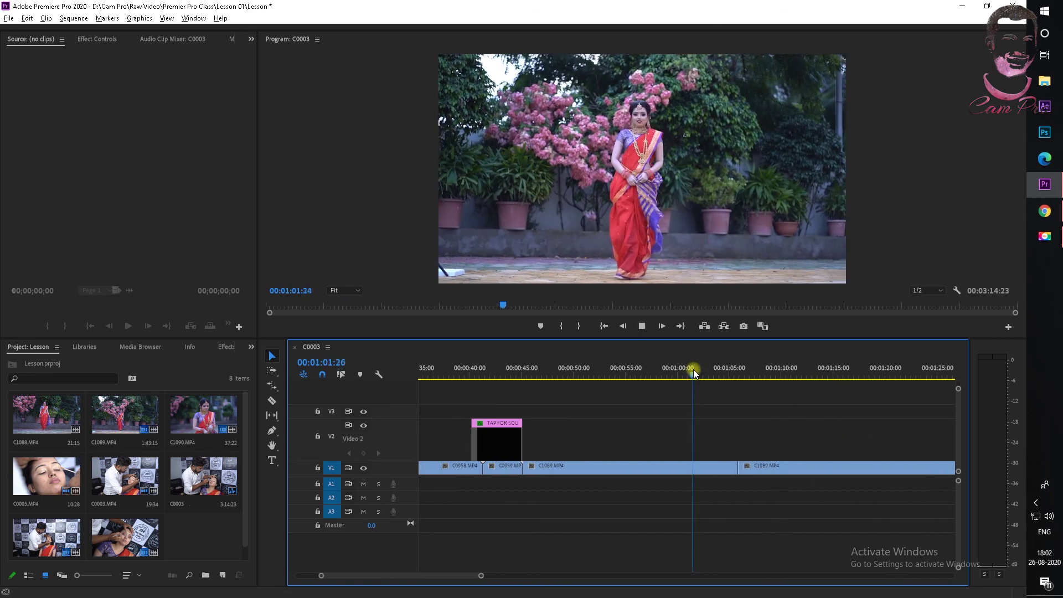
{"action": "left_click", "coordinate": [600, 378]}
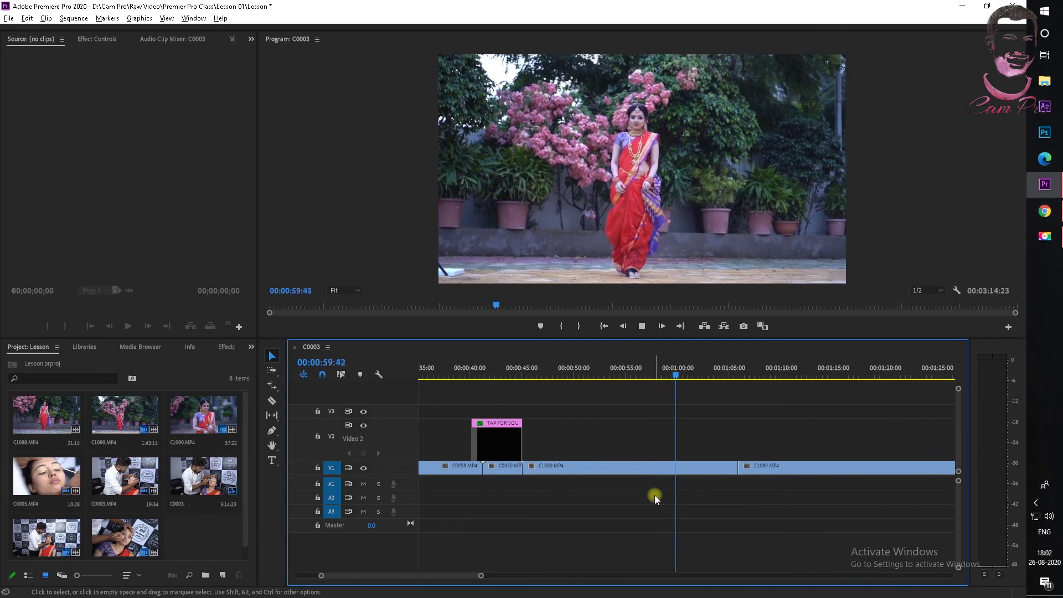
{"action": "key", "text": "space"}
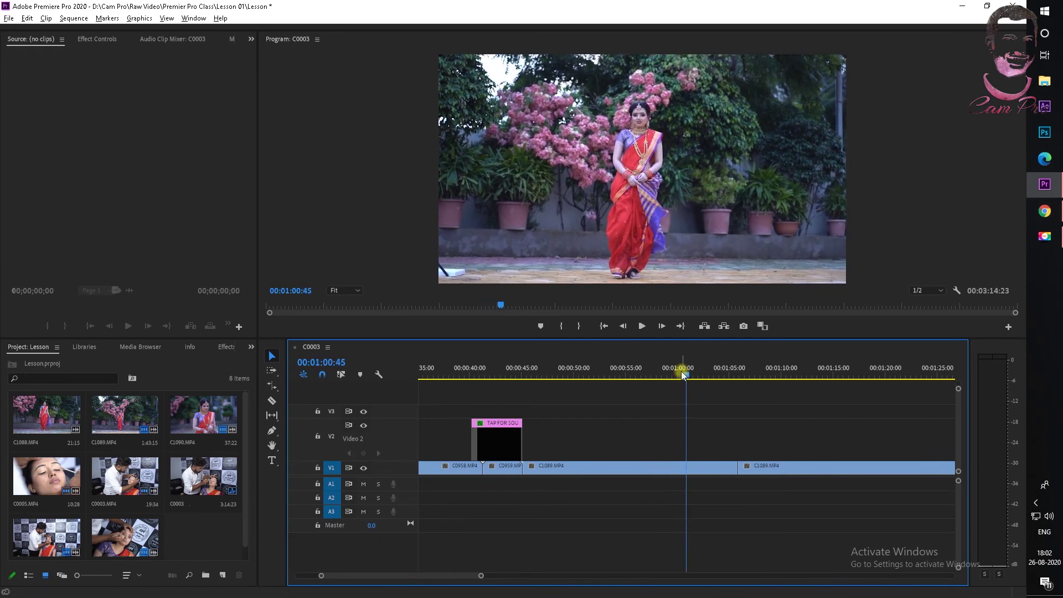
- Place the playhead at about 58 seconds and apply Reverse Speed to the C1089.MP4 clip beneath it on V1
{"action": "left_click_drag", "start_coordinate": [683, 369], "coordinate": [658, 370]}
{"action": "left_click", "coordinate": [655, 466]}
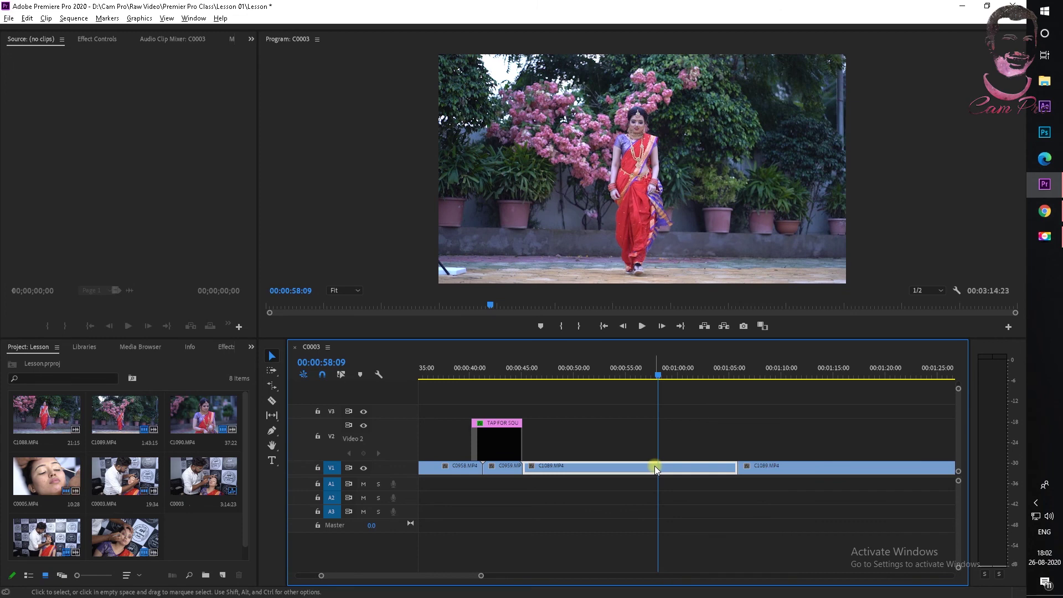
{"action": "right_click", "coordinate": [655, 466]}
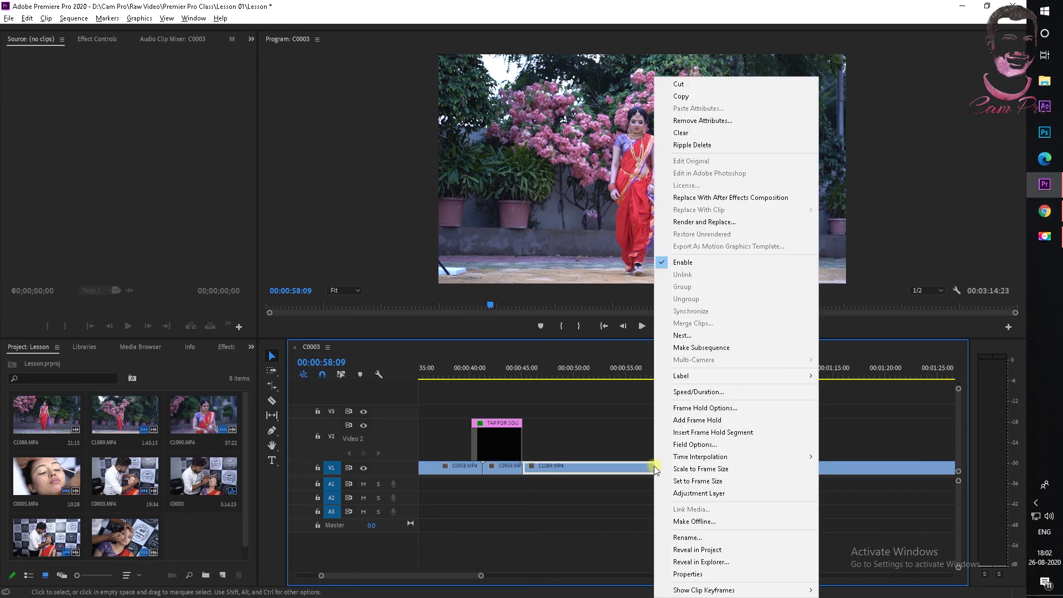
{"action": "left_click", "coordinate": [718, 392]}
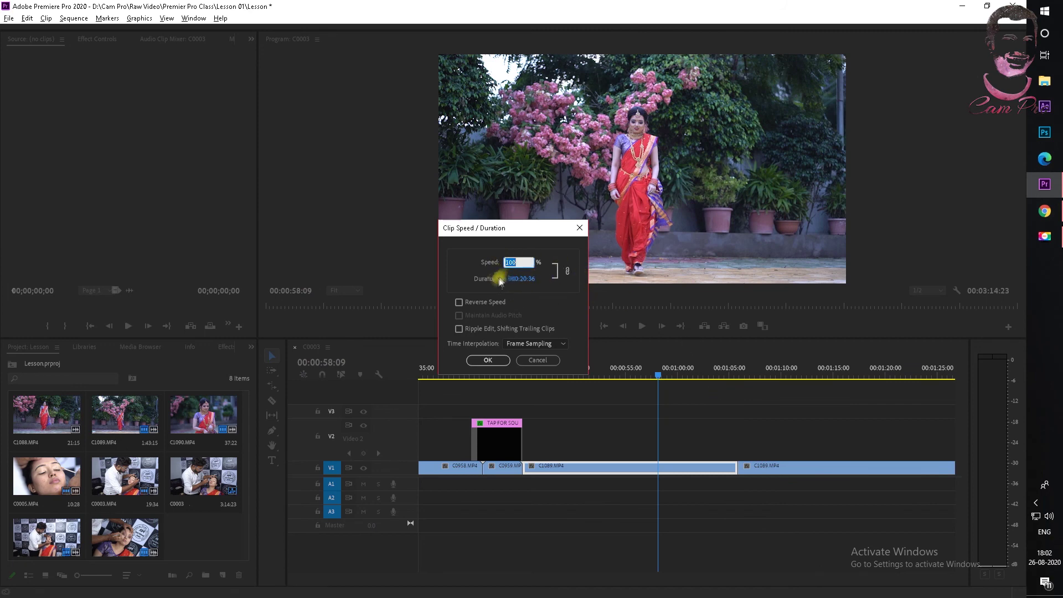
{"action": "left_click", "coordinate": [459, 302]}
{"action": "left_click", "coordinate": [488, 361]}
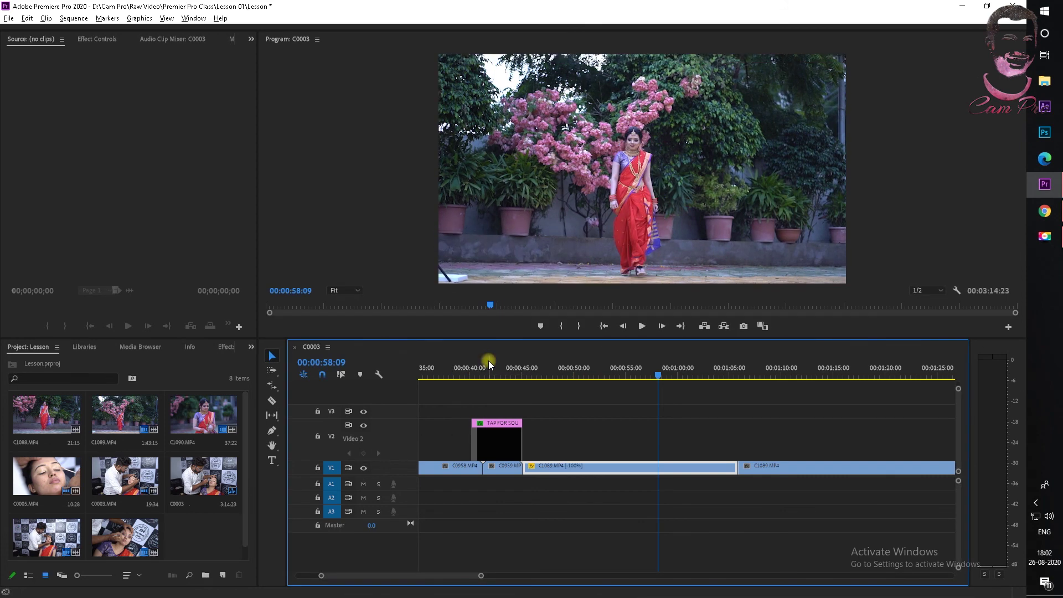
- Review the reversed C1089.MP4 clip's Speed/Duration settings on V1 without changes and play the clip from about 49 seconds
{"action": "right_click", "coordinate": [613, 468]}
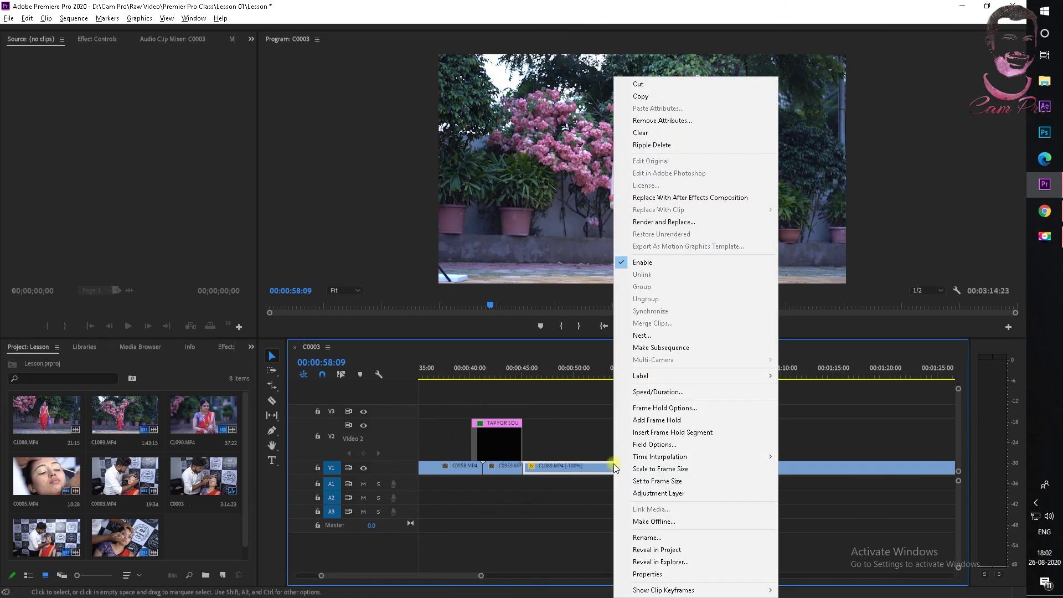
{"action": "left_click", "coordinate": [665, 391]}
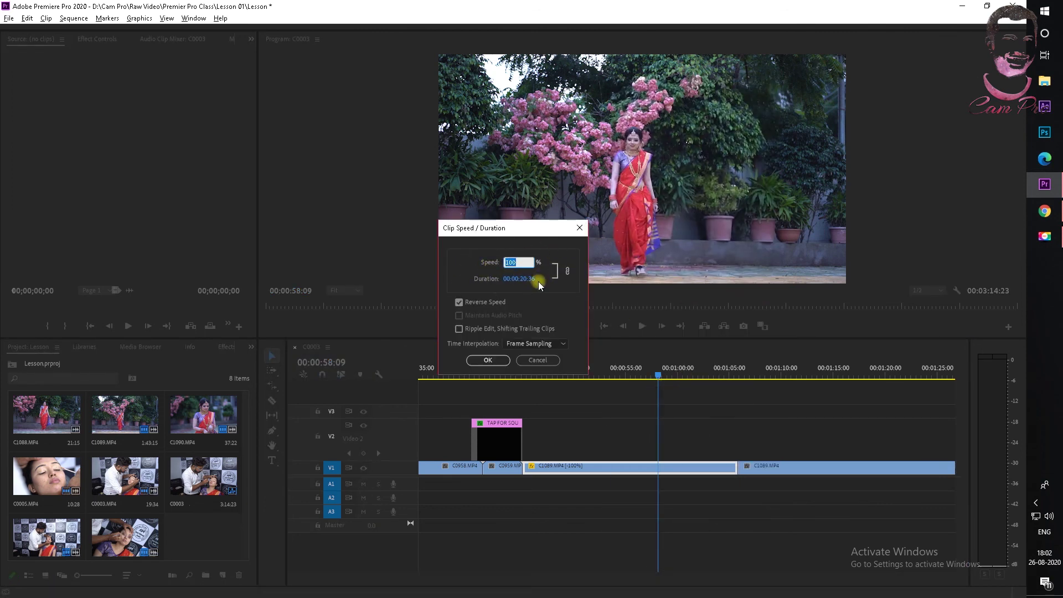
{"action": "left_click", "coordinate": [579, 232]}
{"action": "left_click", "coordinate": [563, 371]}
{"action": "key", "text": "space"}
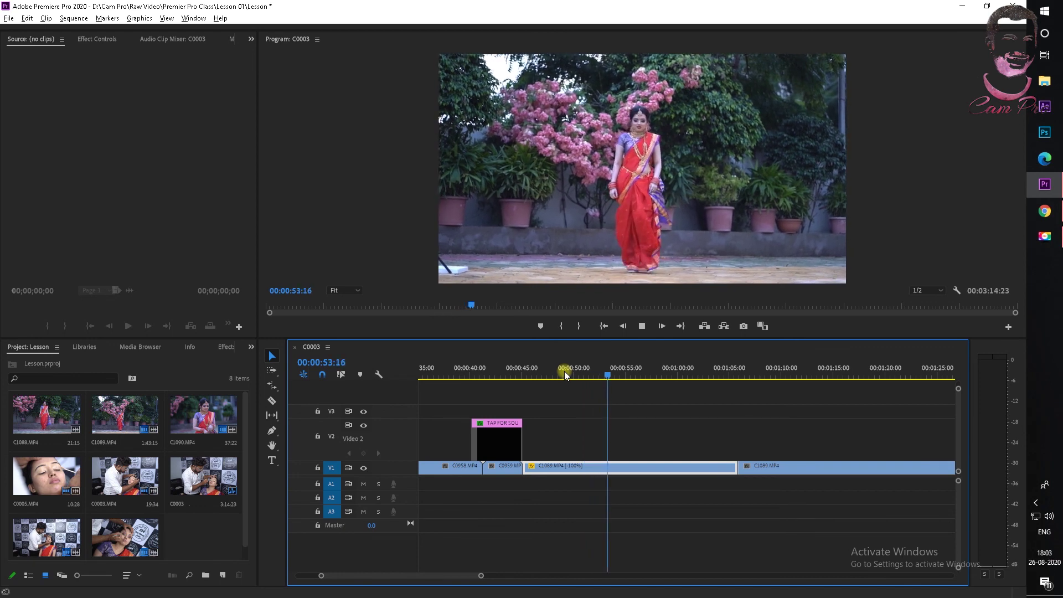
{"action": "key", "text": "space"}
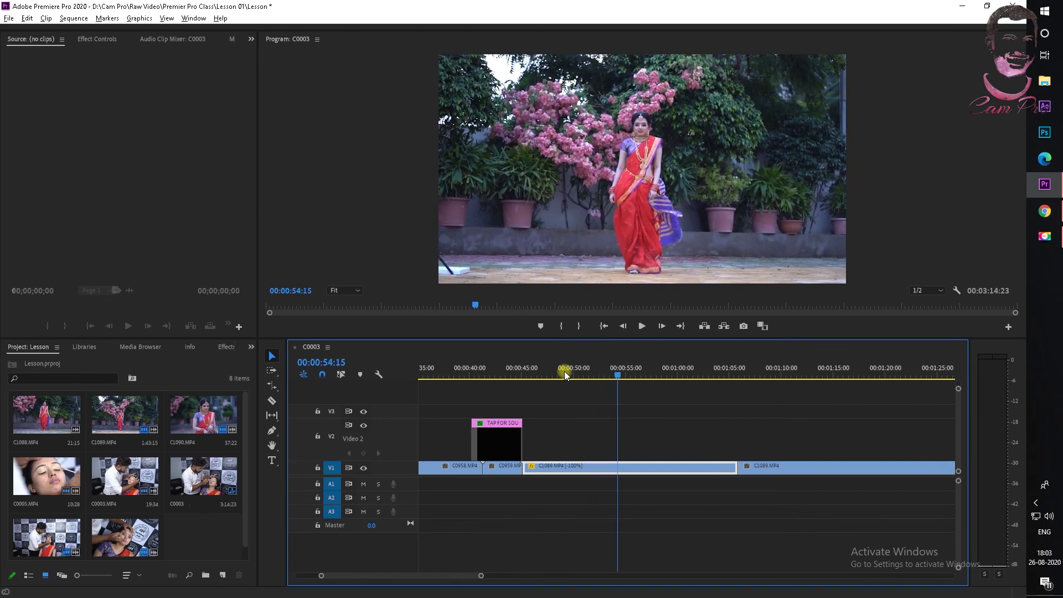
- Recheck the C1089.MP4 clip's Reverse Speed option, keep it enabled, and play the clip from about 47 seconds
{"action": "right_click", "coordinate": [599, 467]}
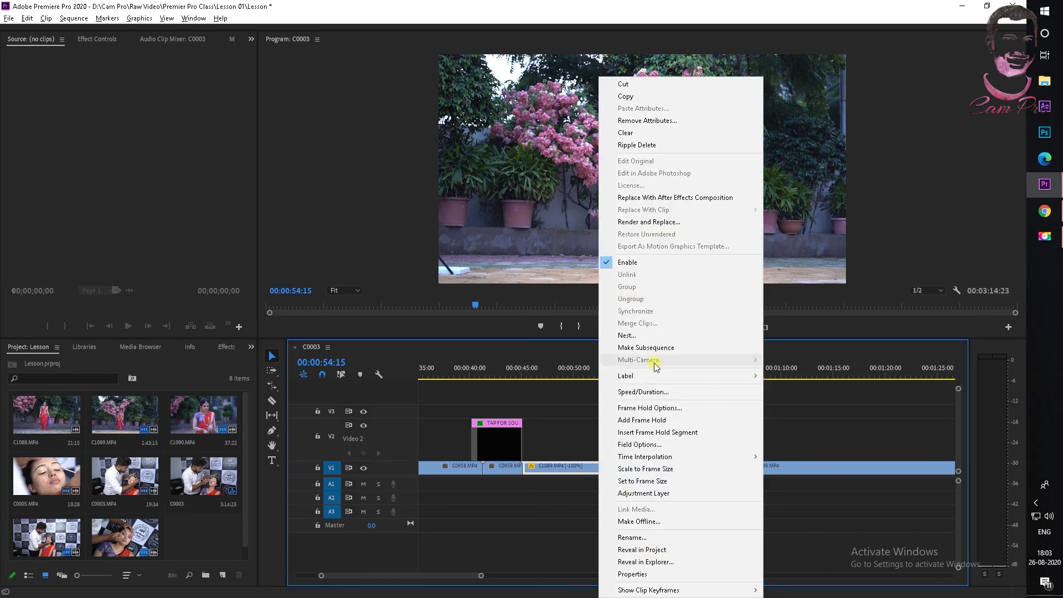
{"action": "left_click", "coordinate": [653, 392]}
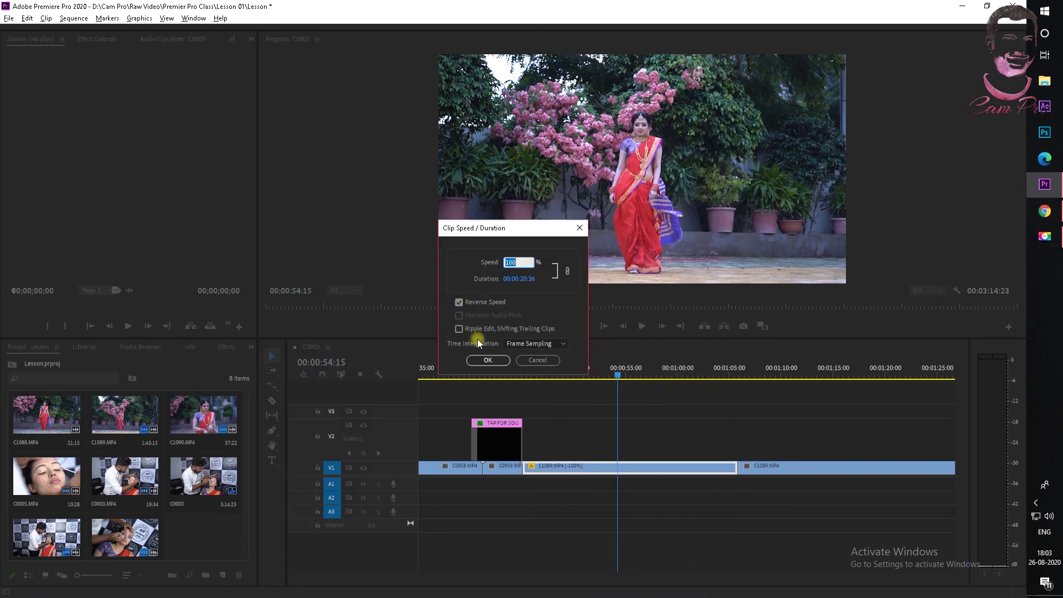
{"action": "left_click", "coordinate": [487, 360]}
{"action": "left_click_drag", "start_coordinate": [615, 376], "coordinate": [540, 378]}
{"action": "key", "text": "space"}
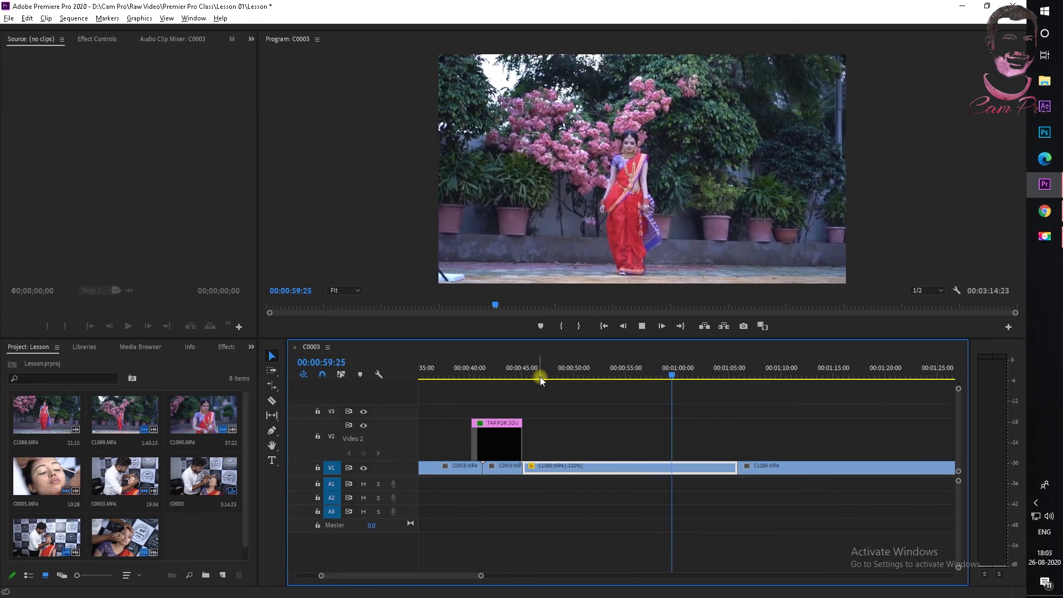
{"action": "key", "text": "space"}
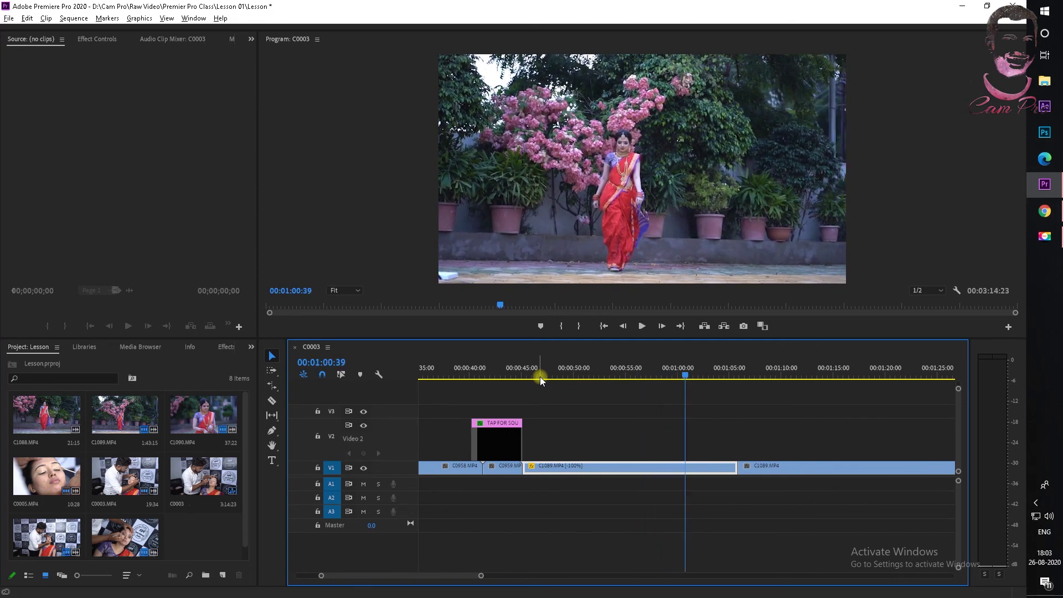
- Turn off Reverse Speed for the C1089.MP4 clip on V1 and play it forward from about 48 seconds
{"action": "right_click", "coordinate": [610, 467]}
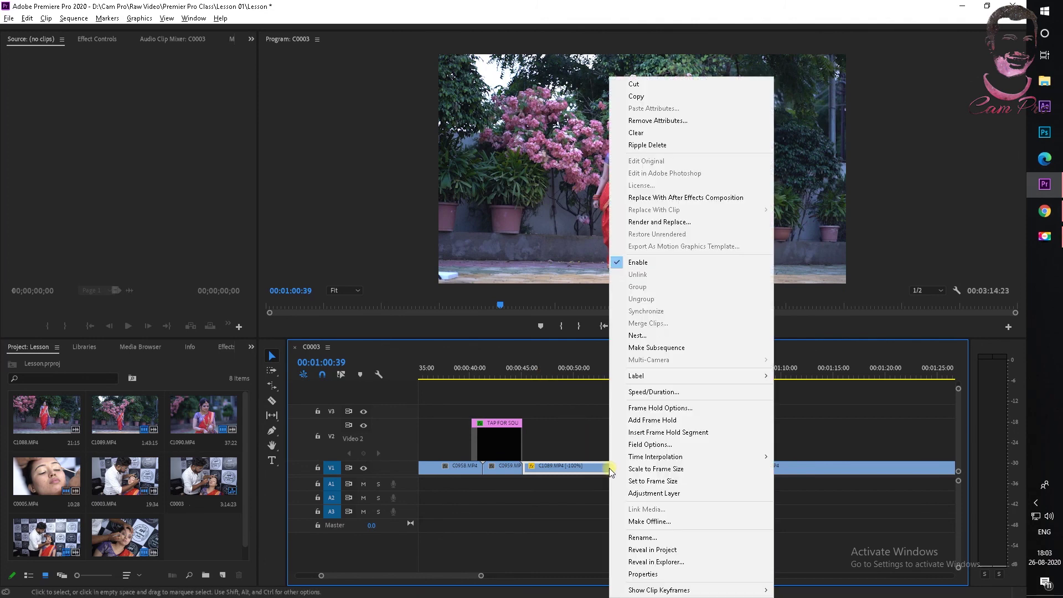
{"action": "left_click", "coordinate": [680, 397]}
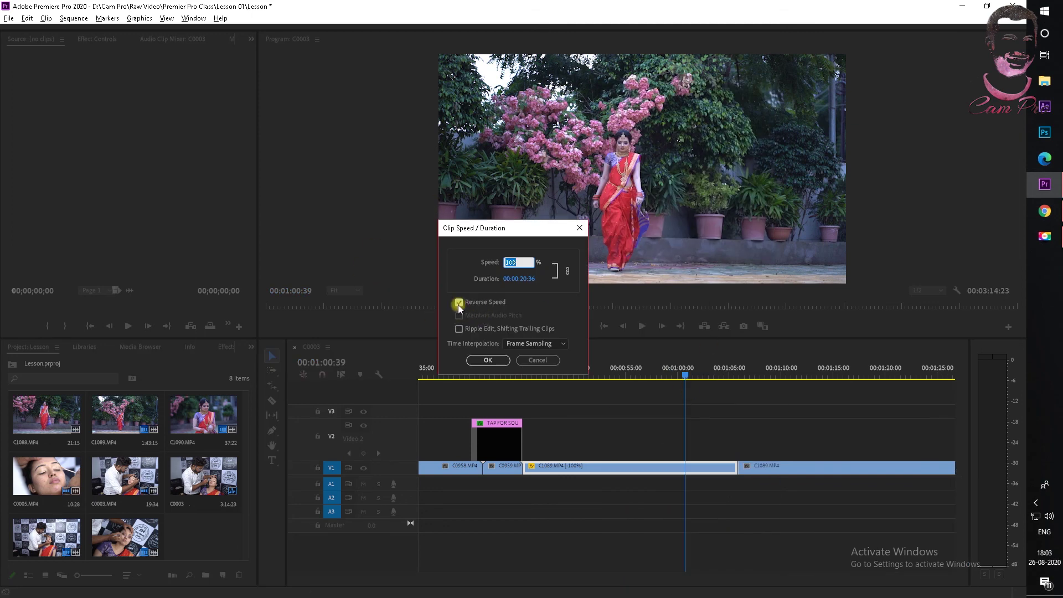
{"action": "left_click", "coordinate": [482, 360]}
{"action": "left_click", "coordinate": [555, 372]}
{"action": "key", "text": "space"}
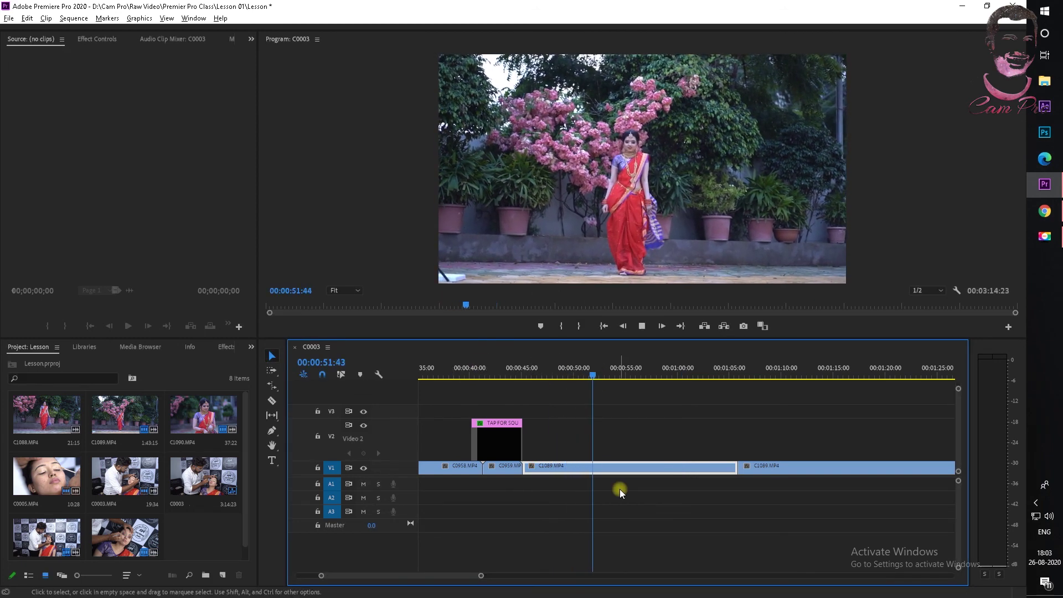
- Review the Ripple Edit, Rolling Edit and Rate Stretch tool choices, and display the Slip and Slide tool choices
{"action": "left_click", "coordinate": [275, 390]}
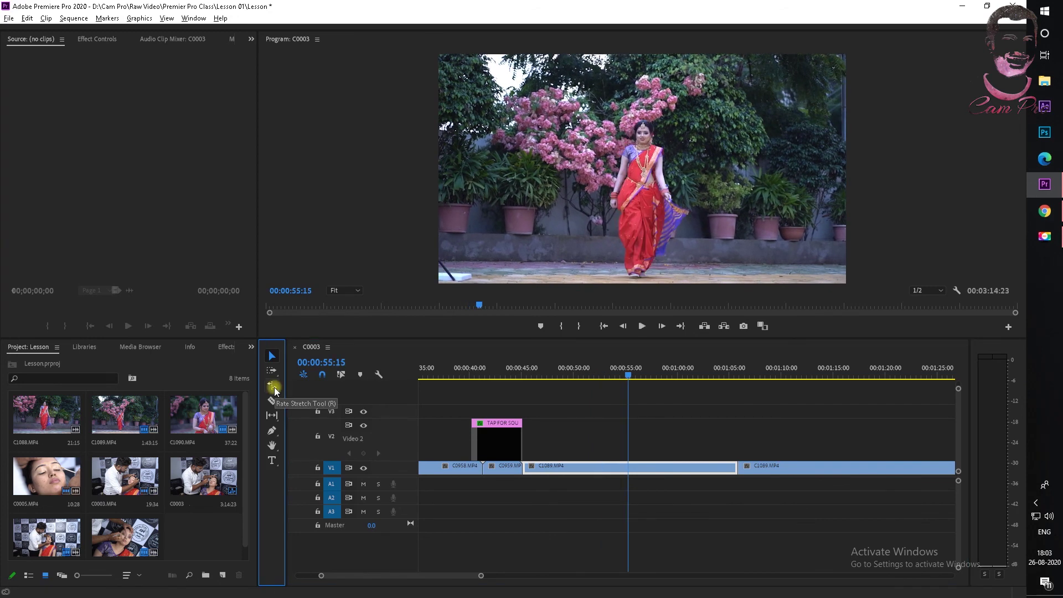
{"action": "left_click", "coordinate": [275, 391]}
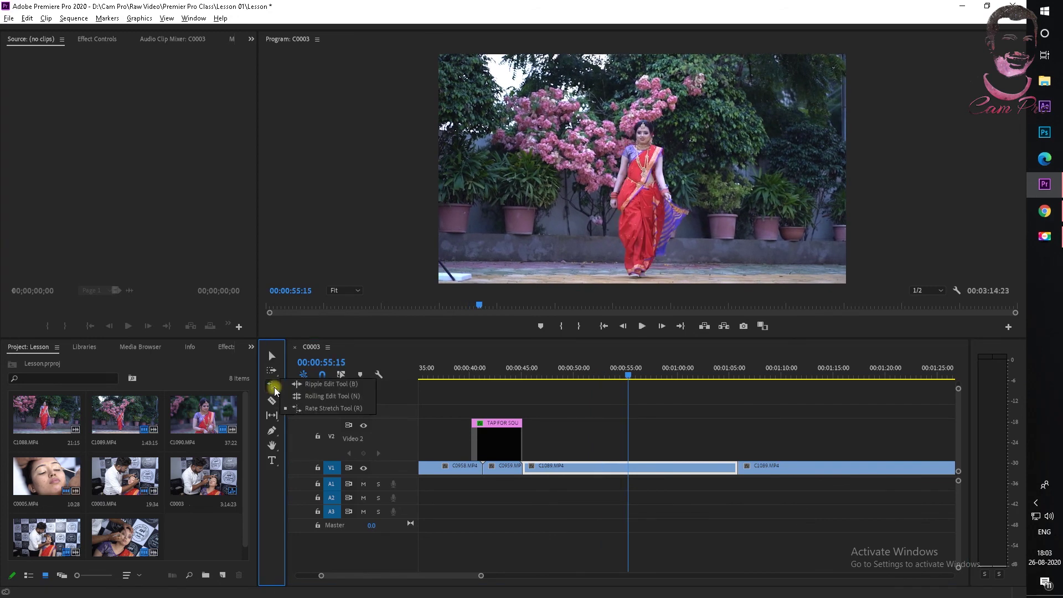
{"action": "left_click", "coordinate": [310, 408]}
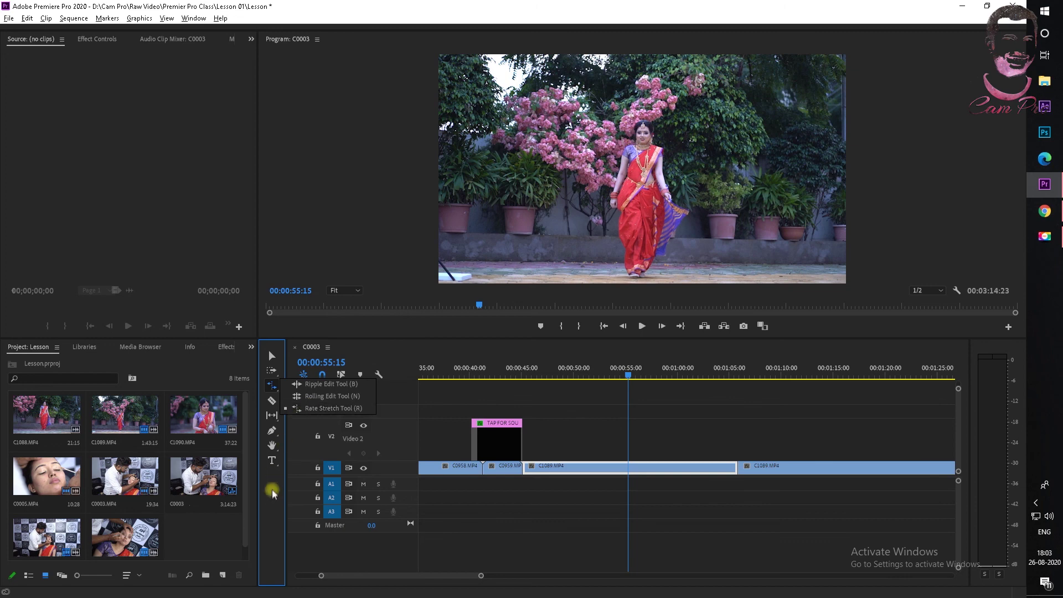
{"action": "left_click", "coordinate": [274, 414]}
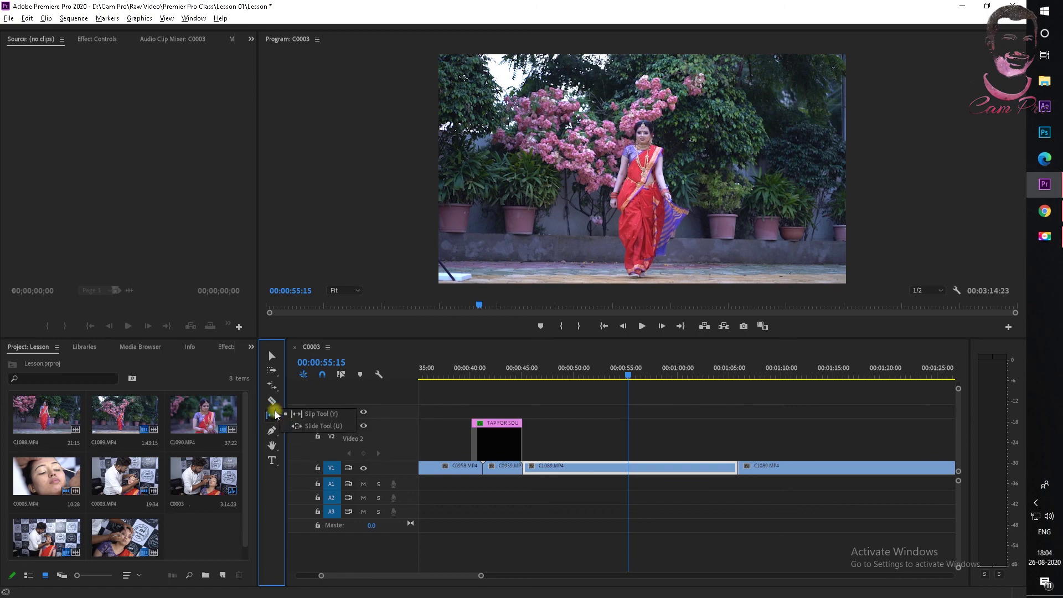